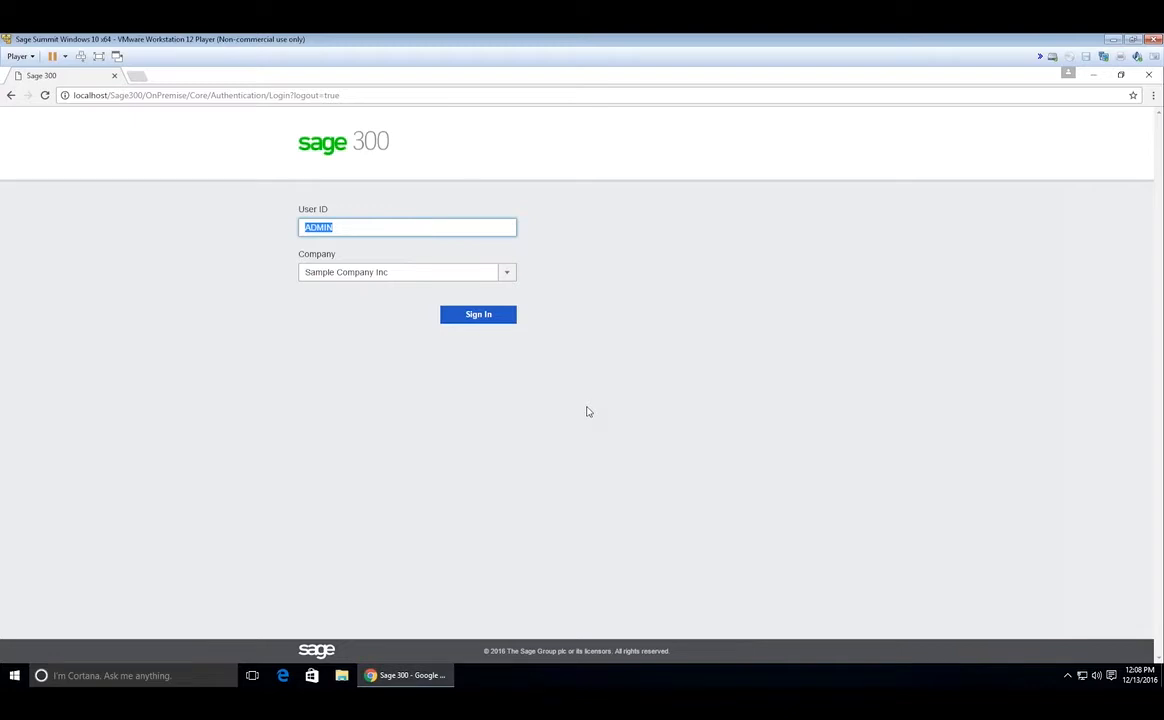
Check the available companies and sign in as ADMIN to Sample Company Inc
left_click(508, 276)
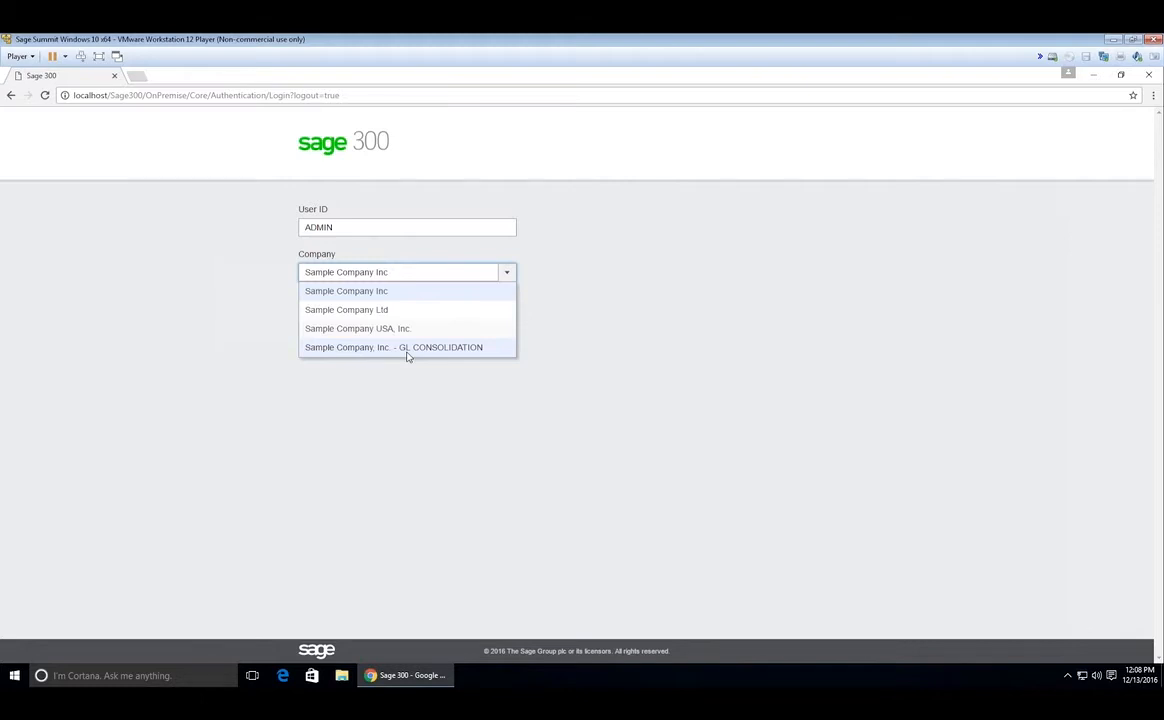
left_click(507, 278)
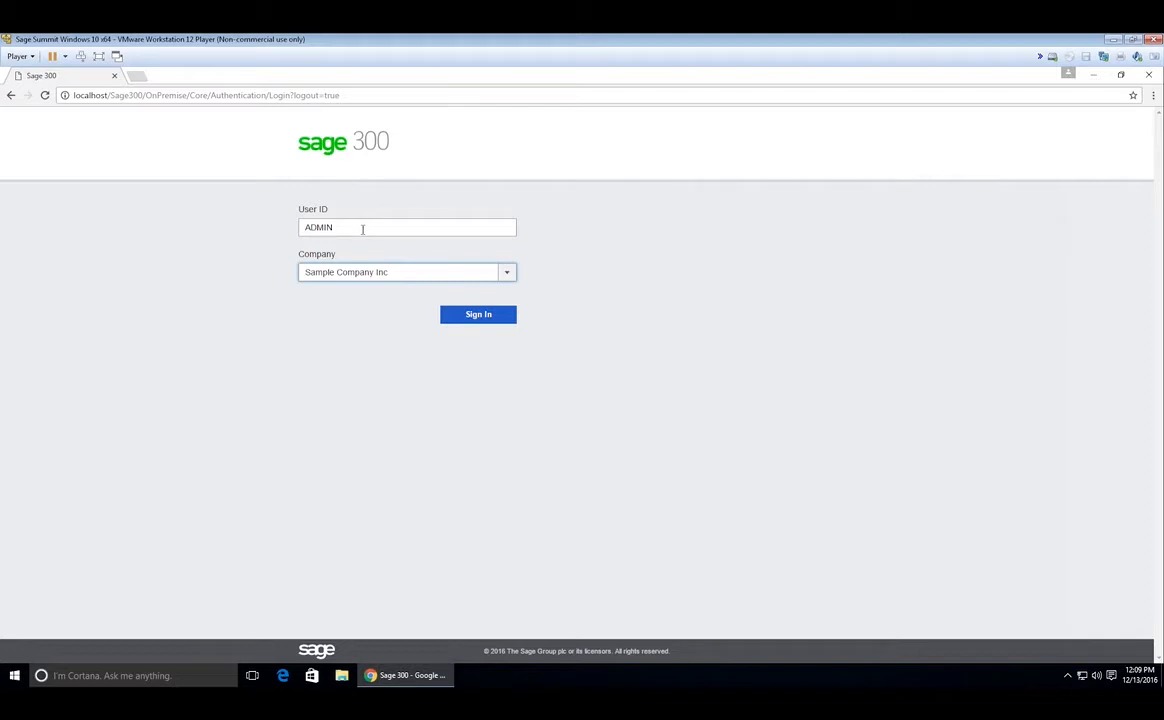
left_click(478, 316)
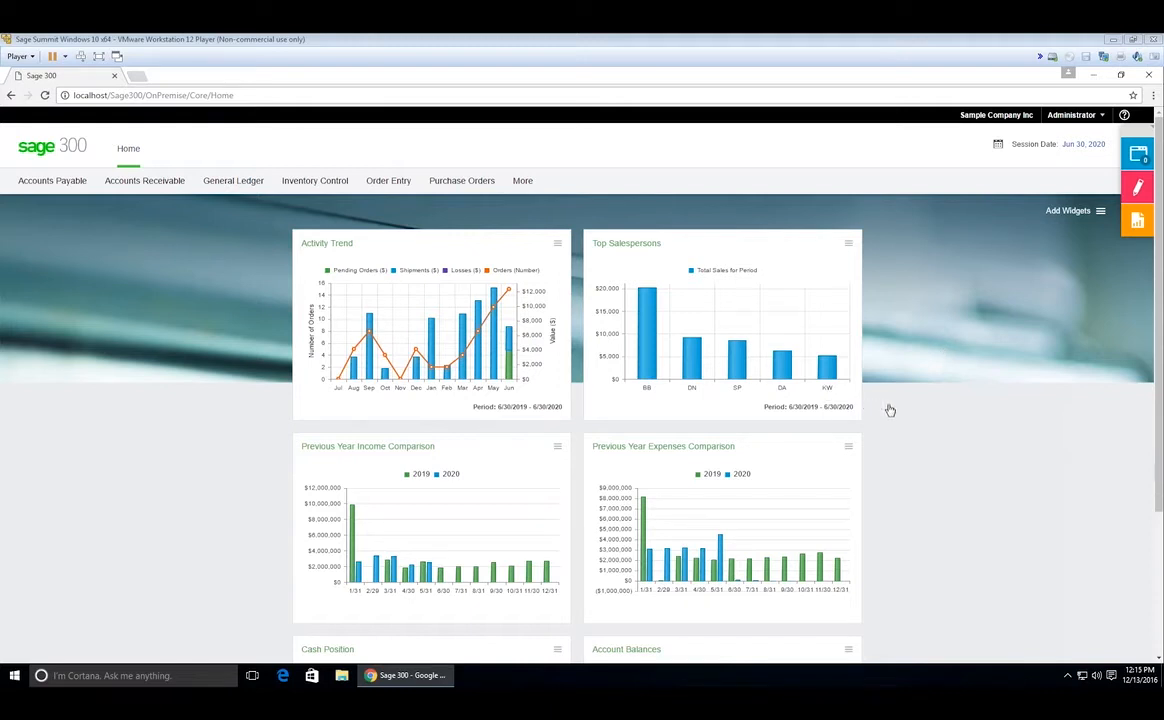
Review the home page dashboard widgets and the list of widgets that can be added
scroll(895, 410, "down", 2)
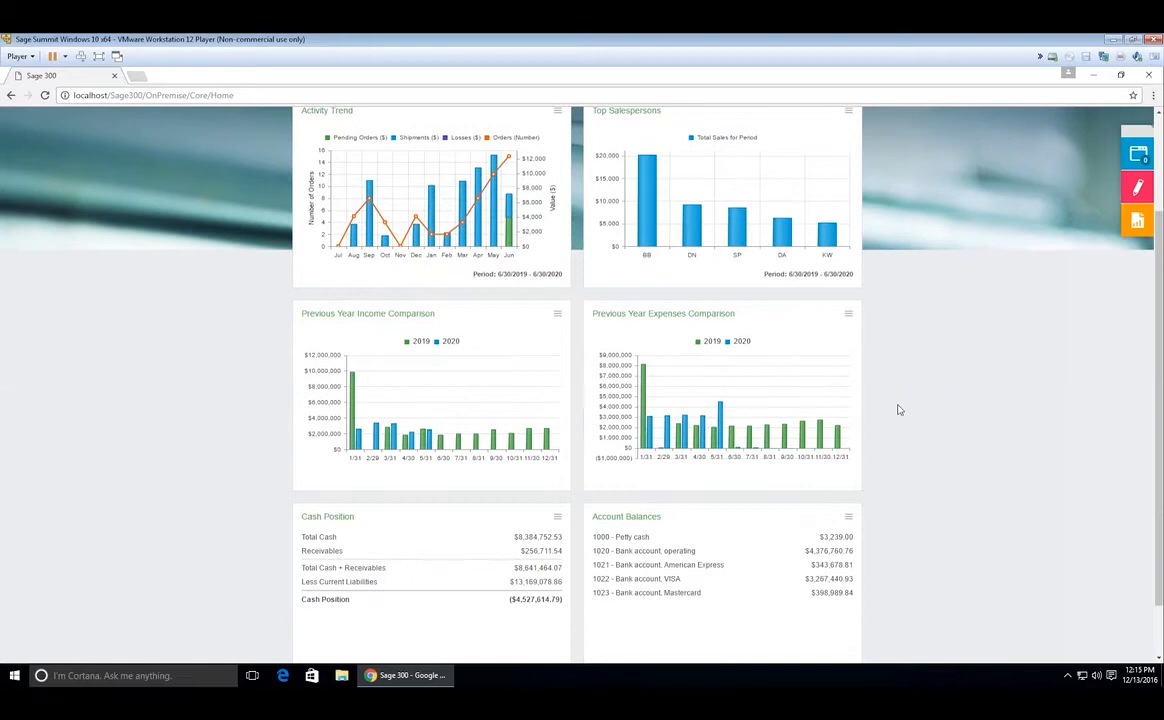
scroll(860, 410, "down", 2)
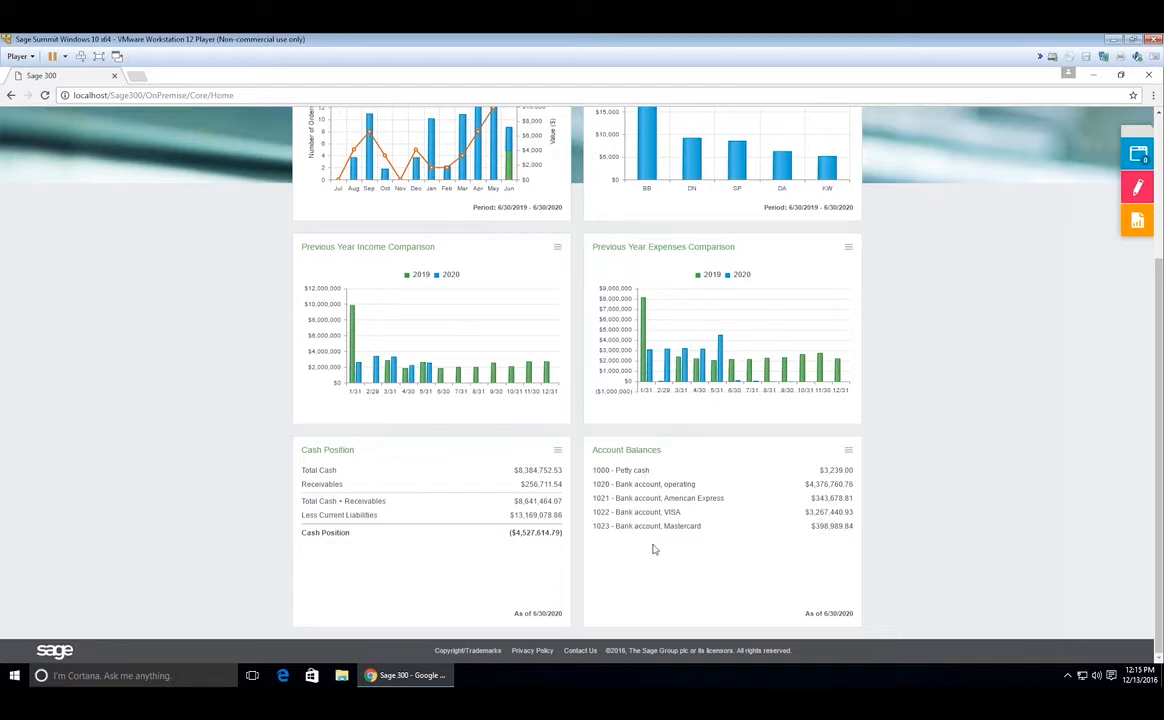
scroll(679, 483, "up", 2)
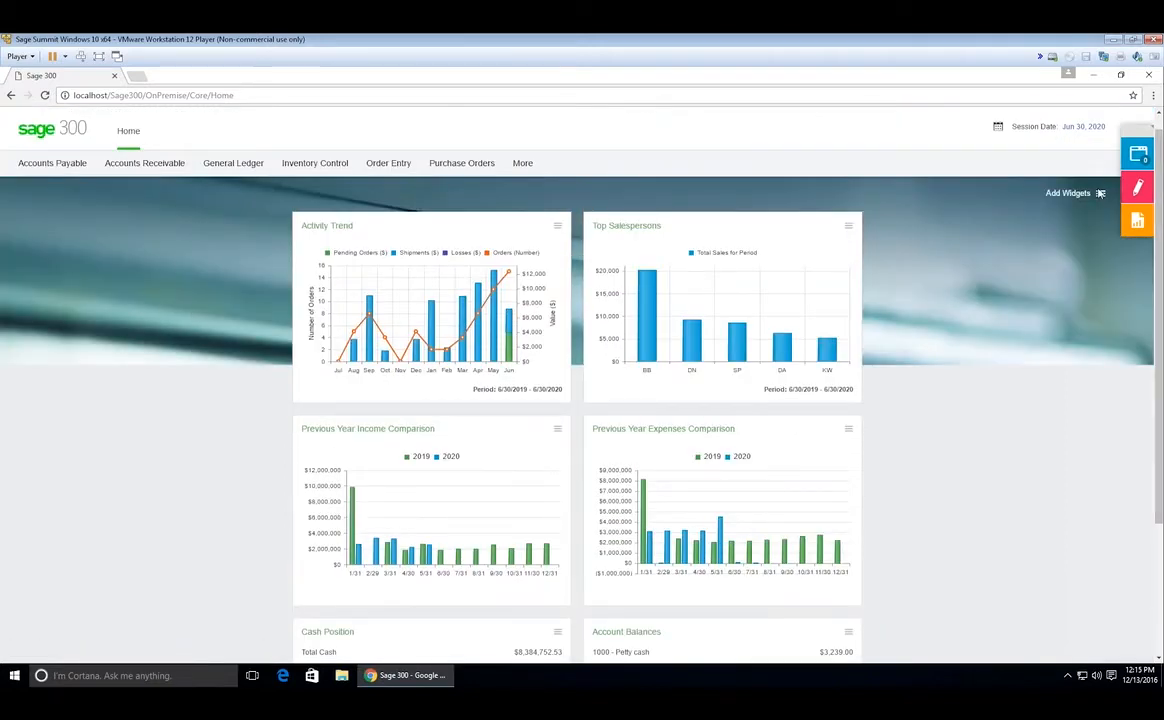
left_click(1100, 193)
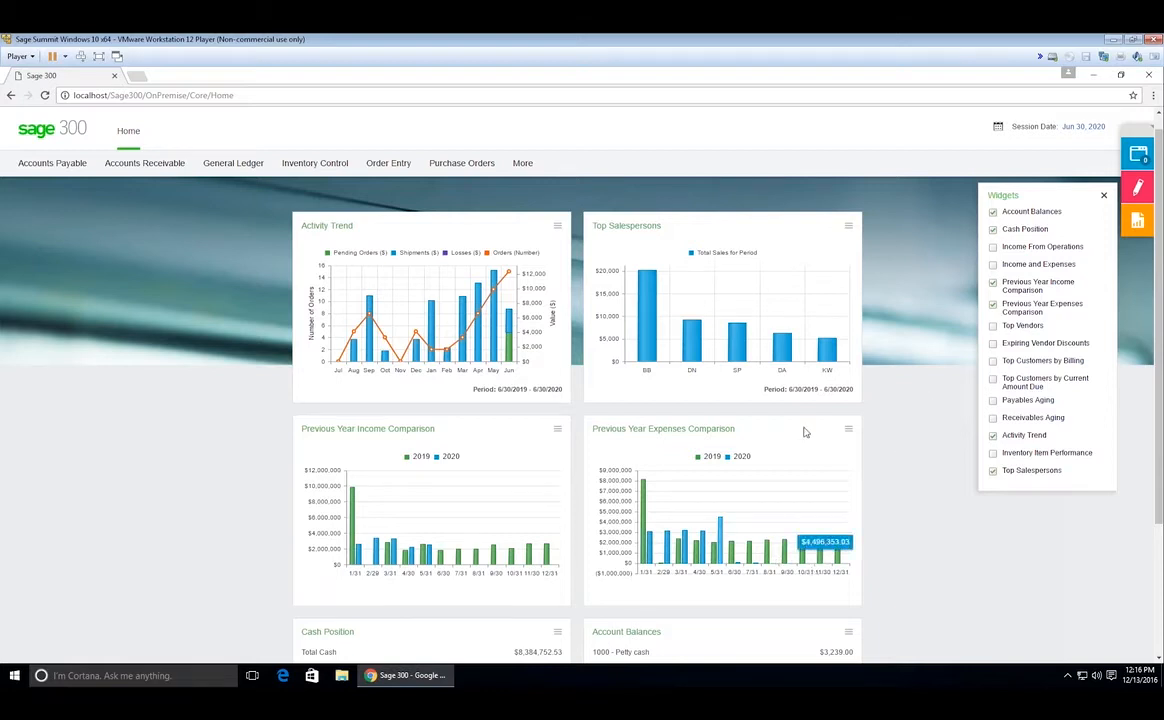
left_click(885, 442)
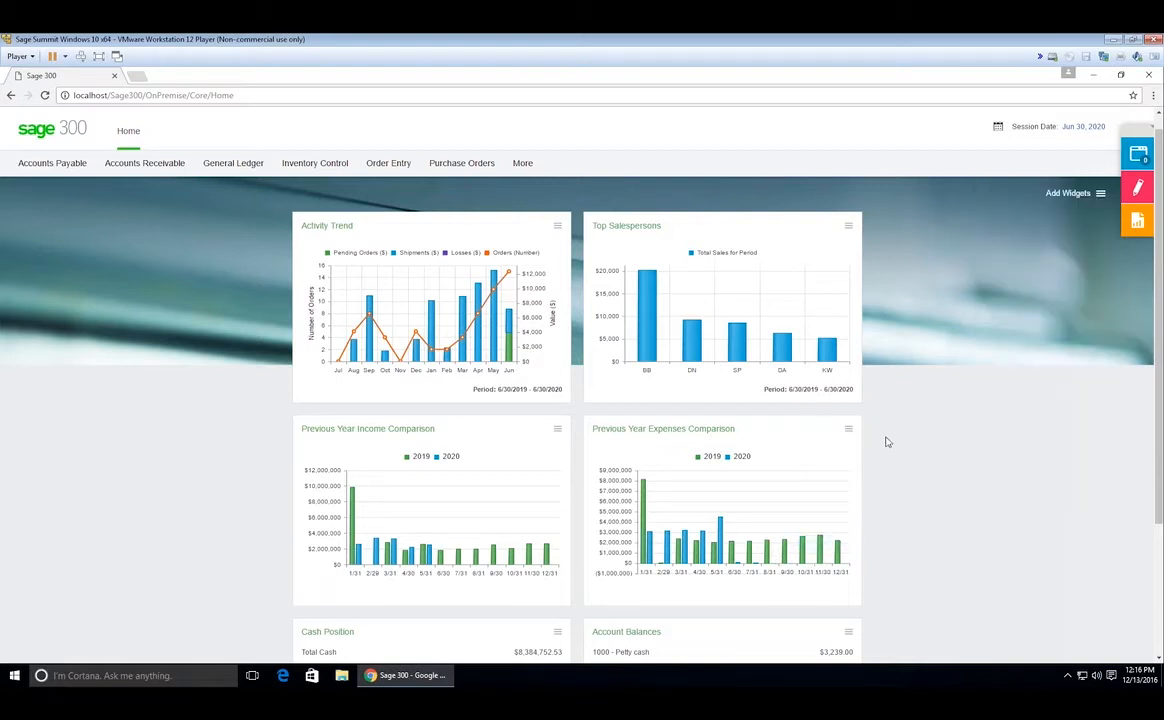
Examine the Top Salespersons widget's settings options alongside the list of available widgets
scroll(878, 442, "down", 1)
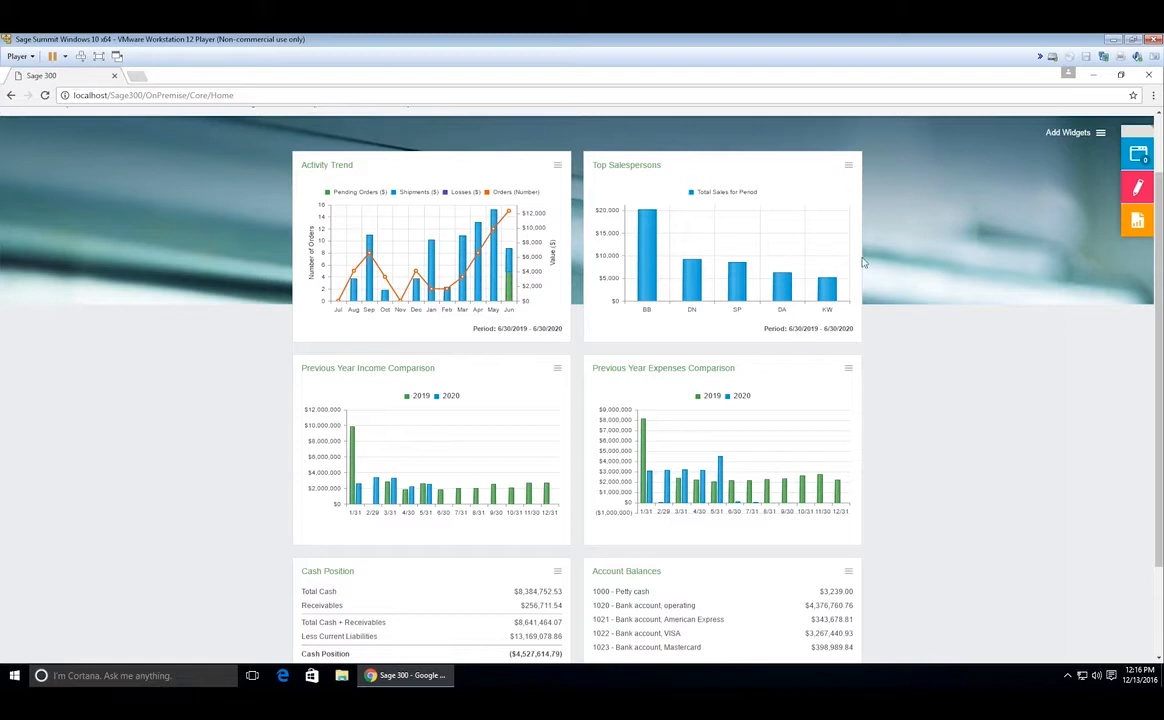
left_click(848, 167)
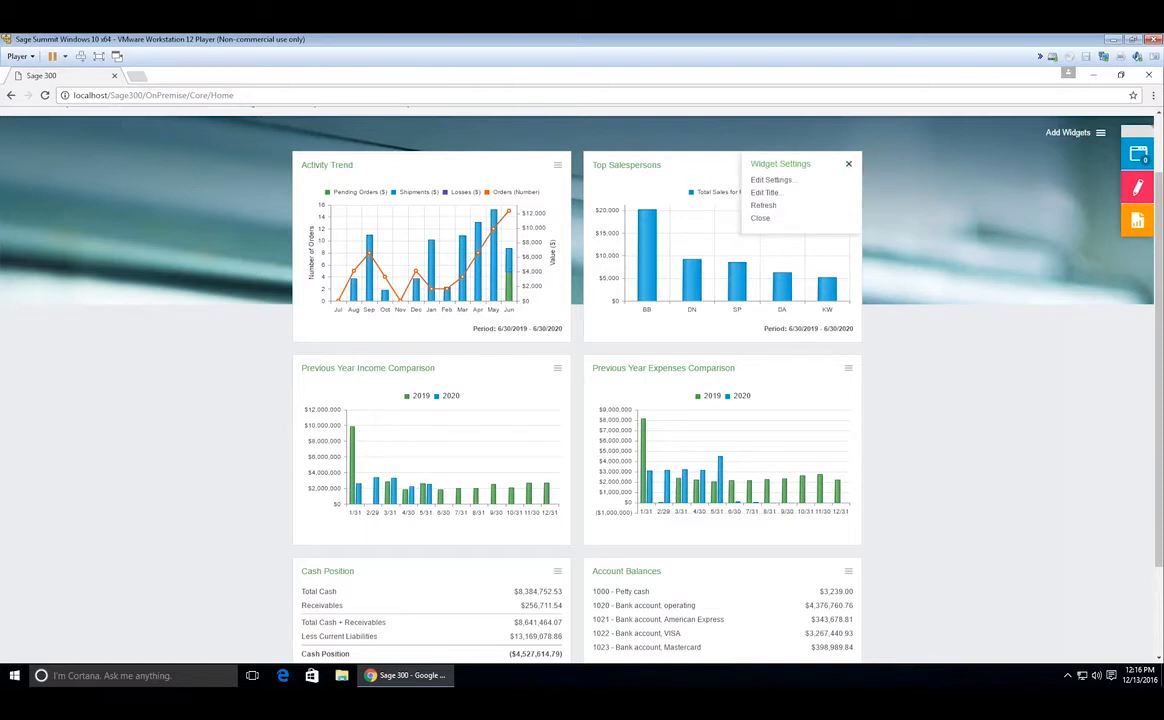
left_click(1101, 134)
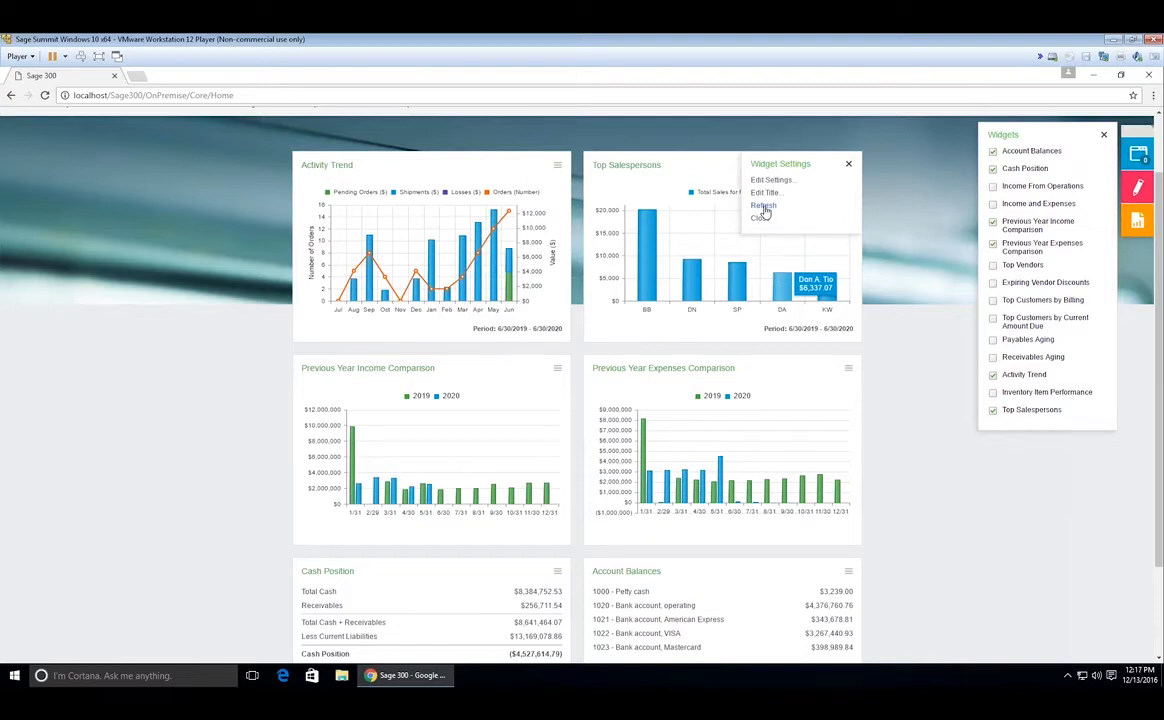
left_click(895, 358)
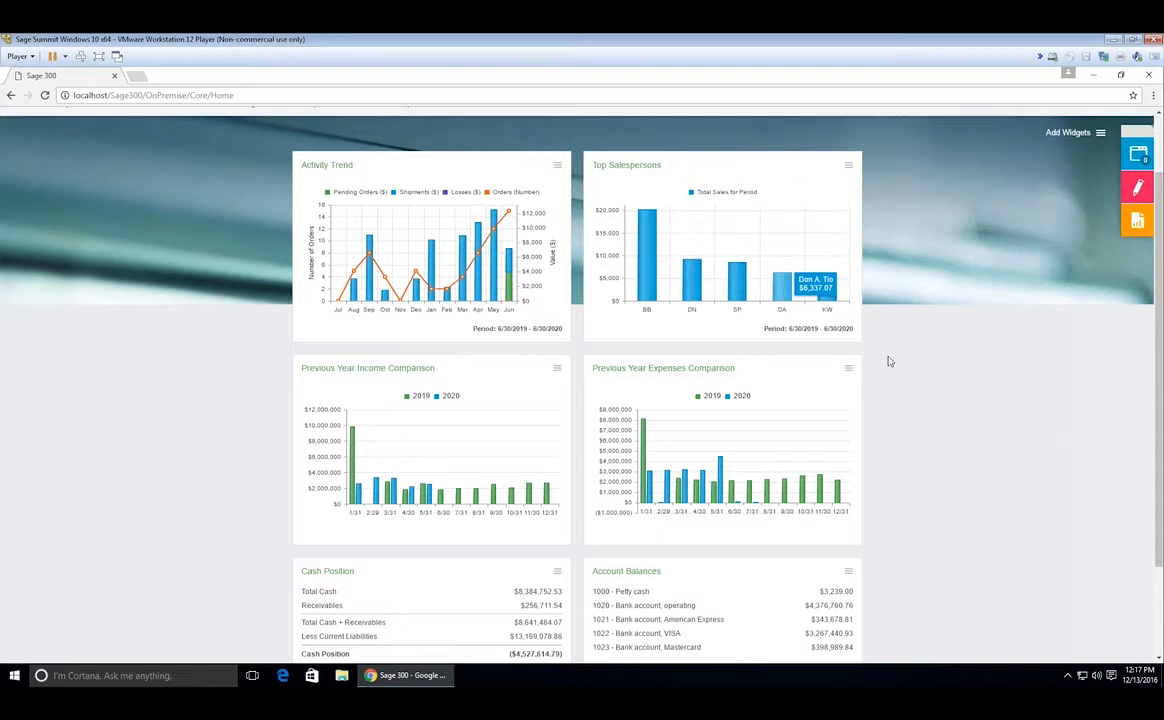
scroll(889, 361, "up", 1)
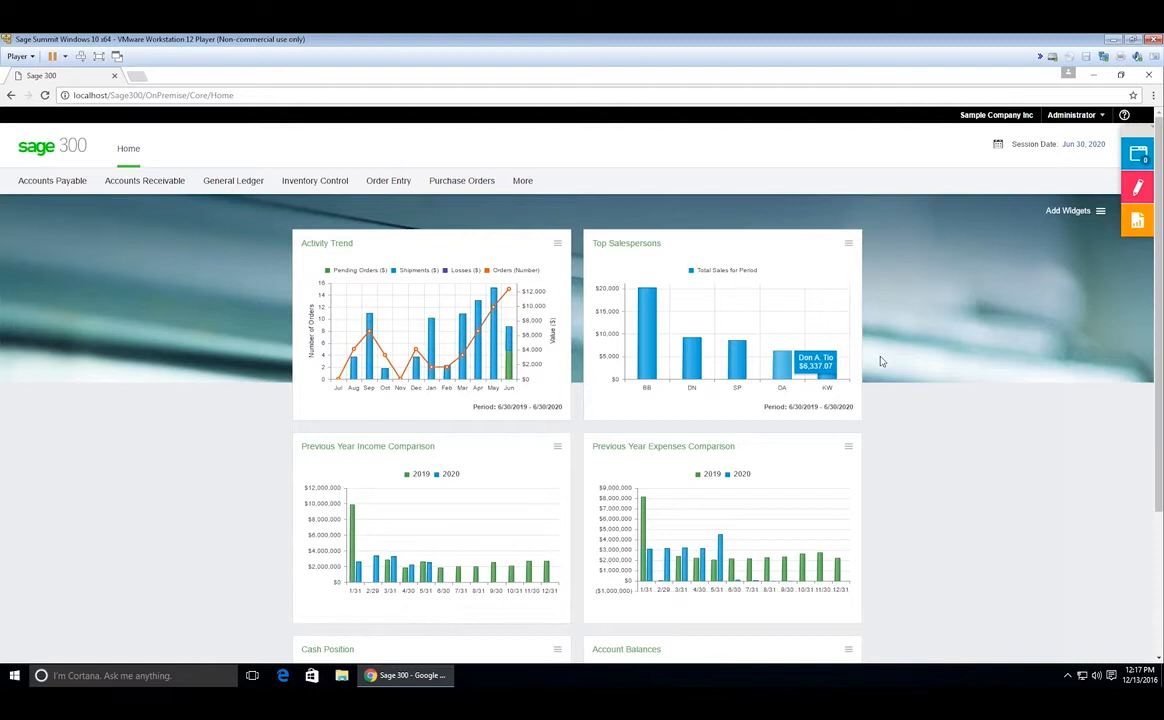
Look through the additional modules, covering Administrative, Common, Bank and Tax Services and Scheduling
left_click(461, 180)
left_click(523, 181)
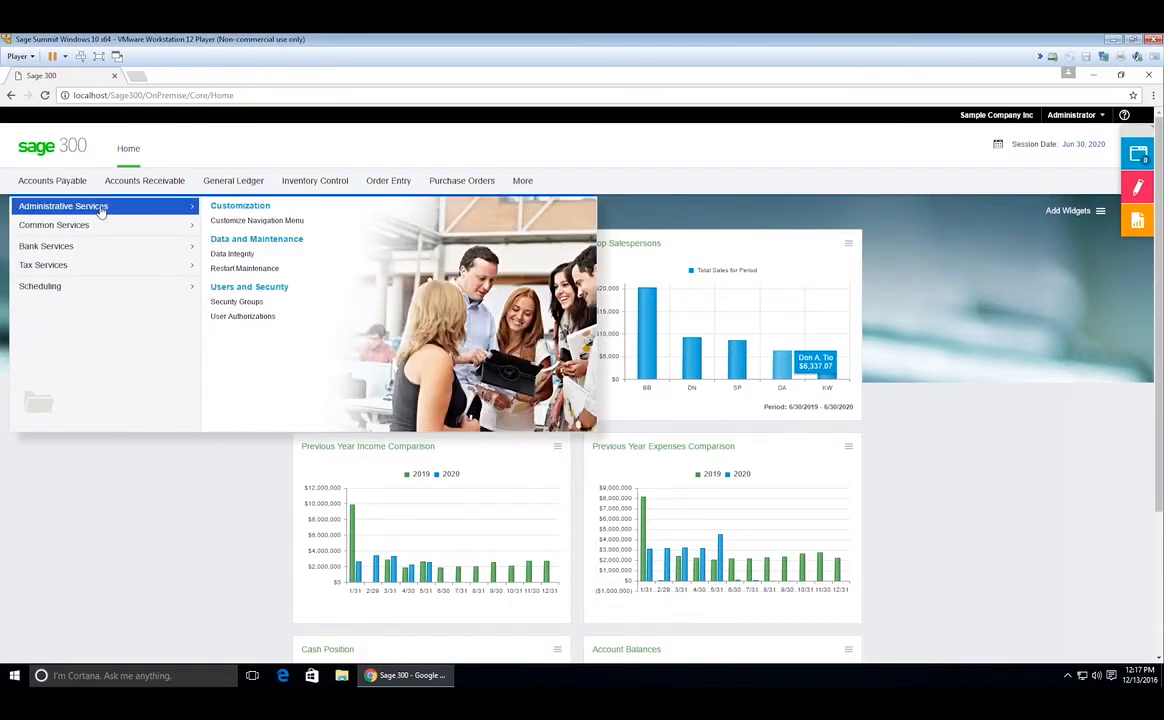
mouse_move(97, 228)
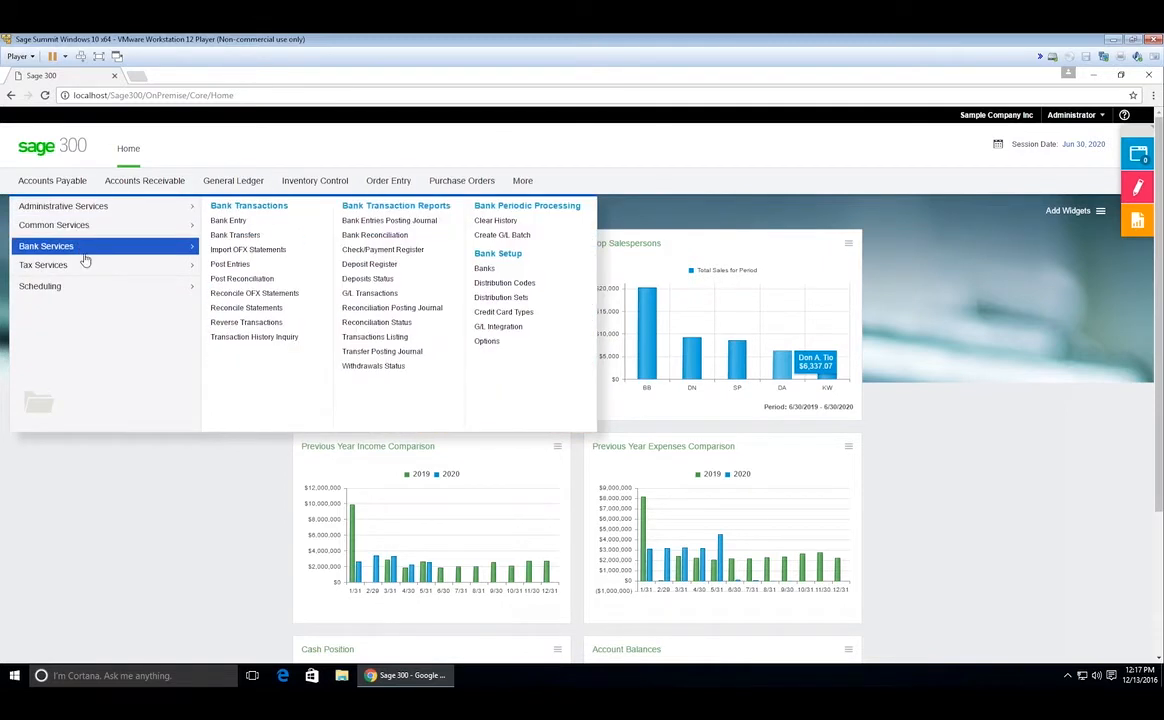
mouse_move(85, 265)
mouse_move(85, 288)
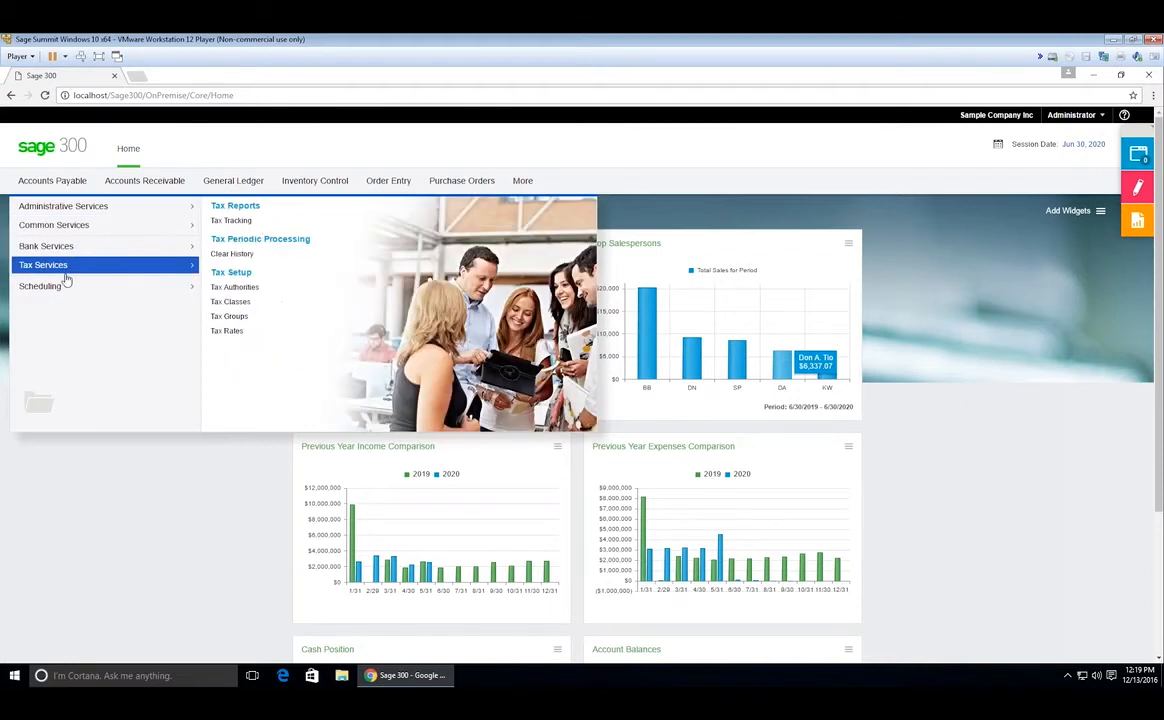
mouse_move(62, 288)
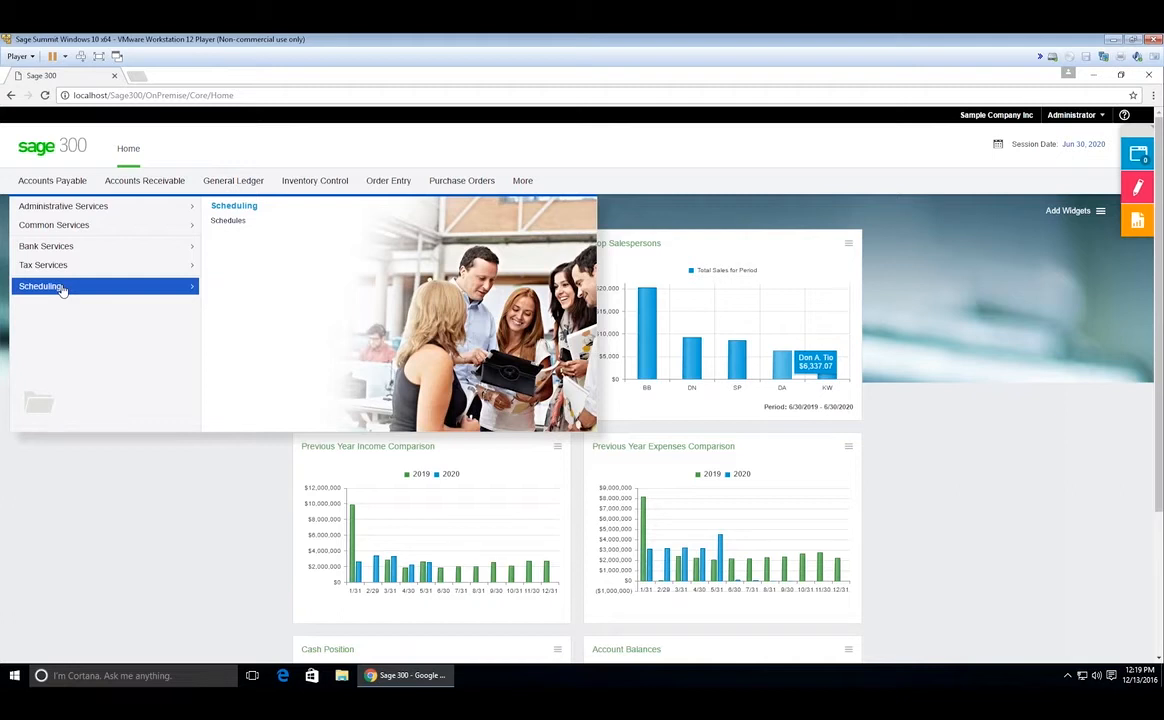
mouse_move(83, 256)
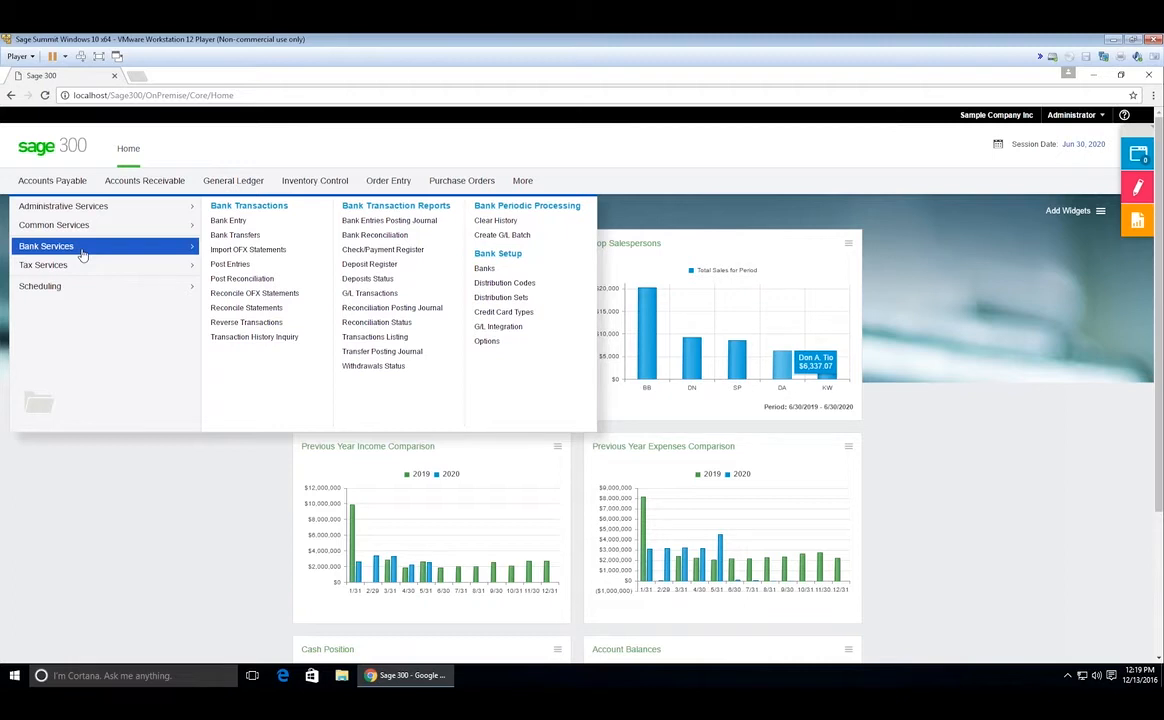
mouse_move(531, 191)
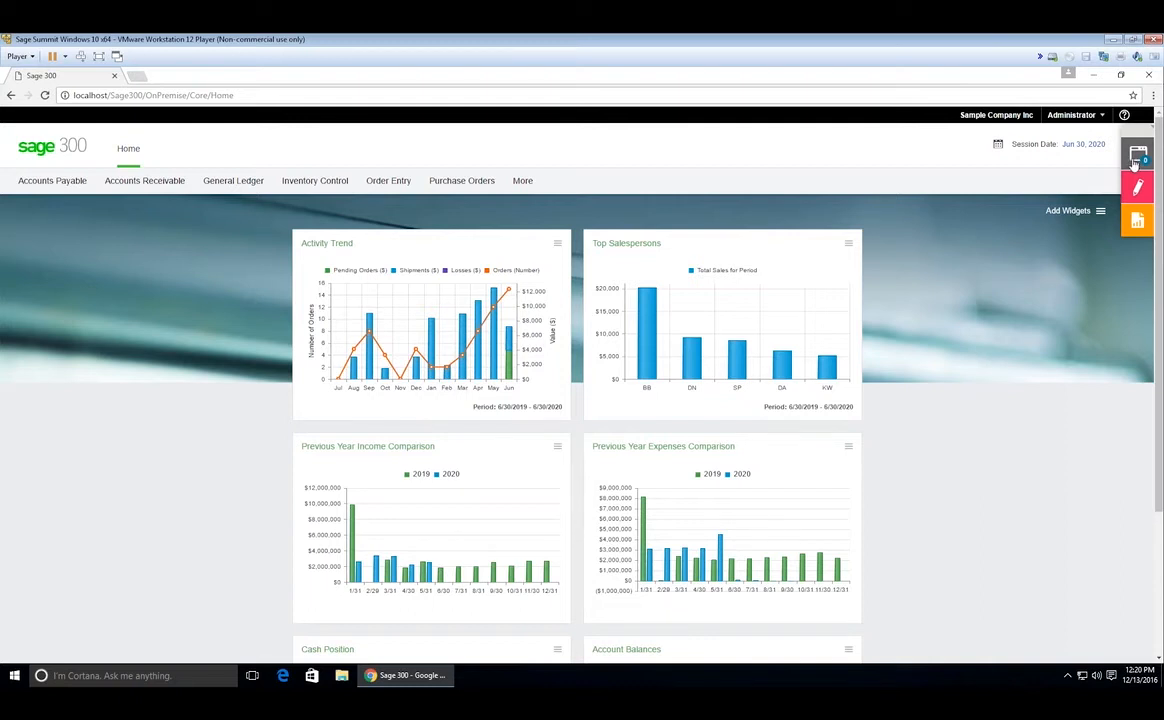
Look through the functions offered under Accounts Payable, Accounts Receivable and General Ledger
left_click(26, 184)
left_click(142, 178)
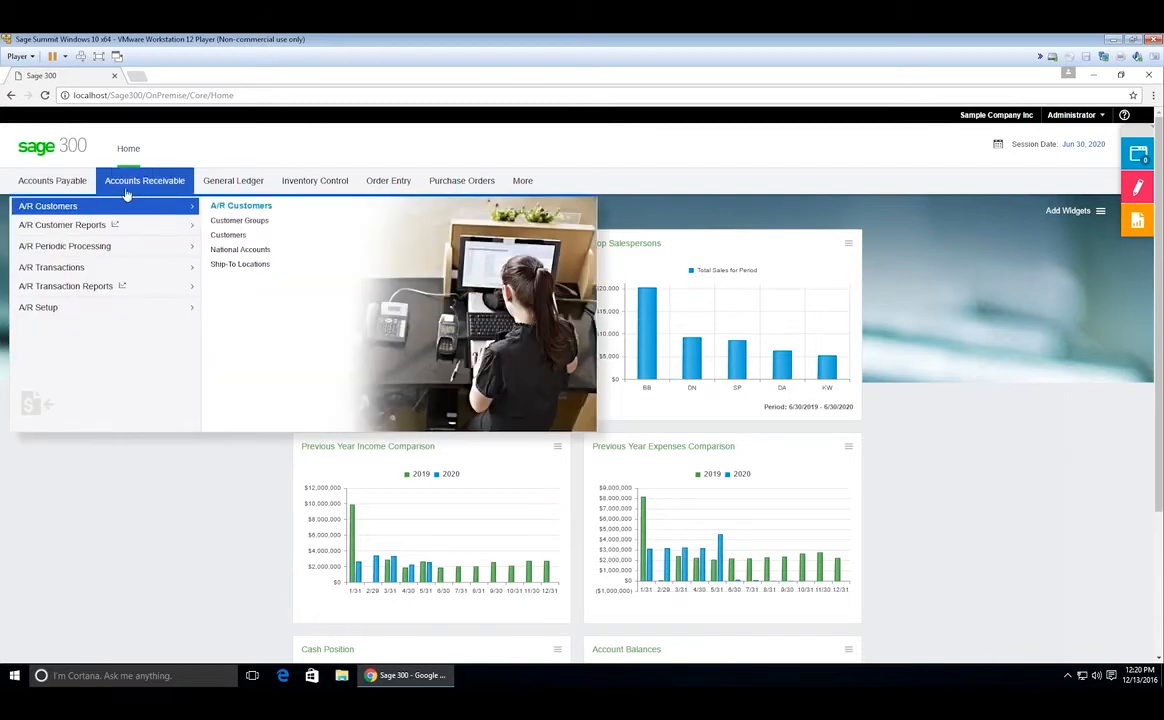
mouse_move(60, 267)
mouse_move(82, 247)
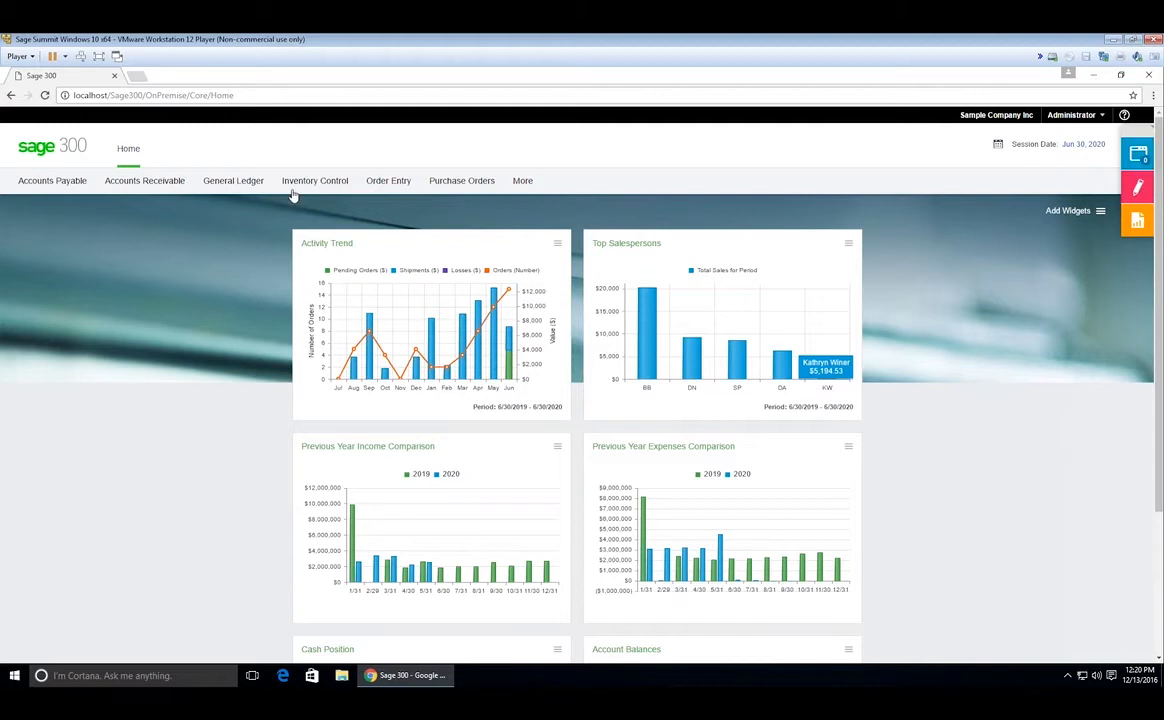
left_click(234, 183)
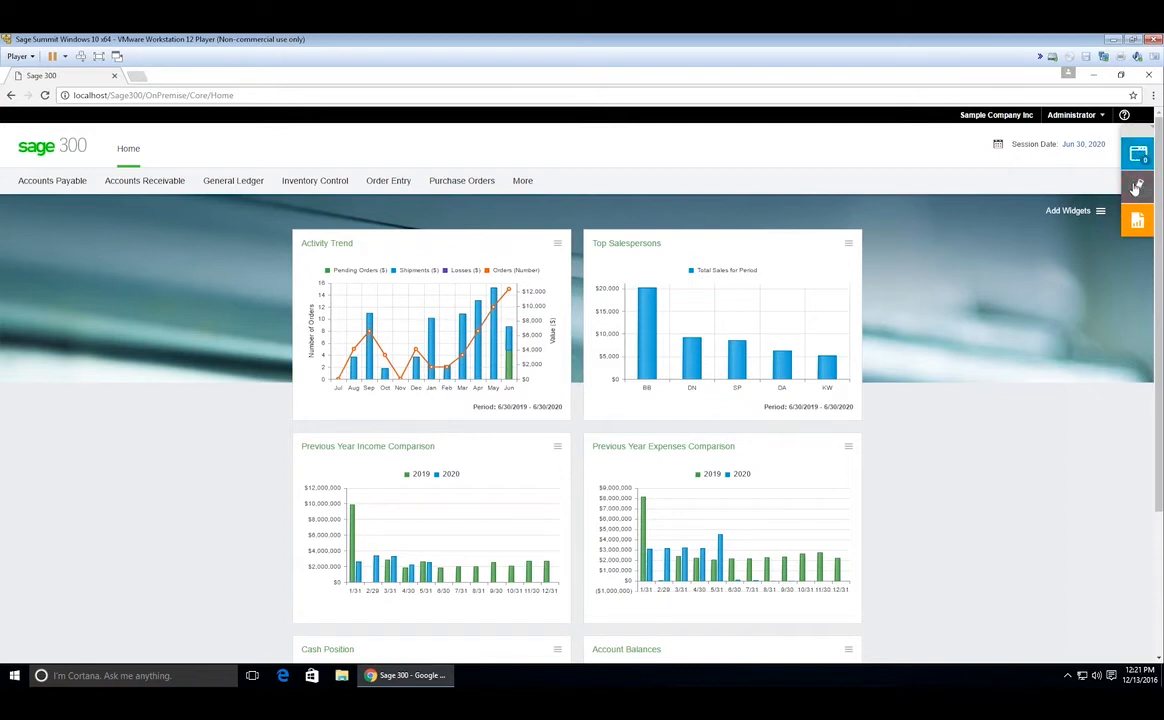
Examine the Notes list's record type filter and the record types available for a new note, leaving the blank note unsaved
left_click(1137, 187)
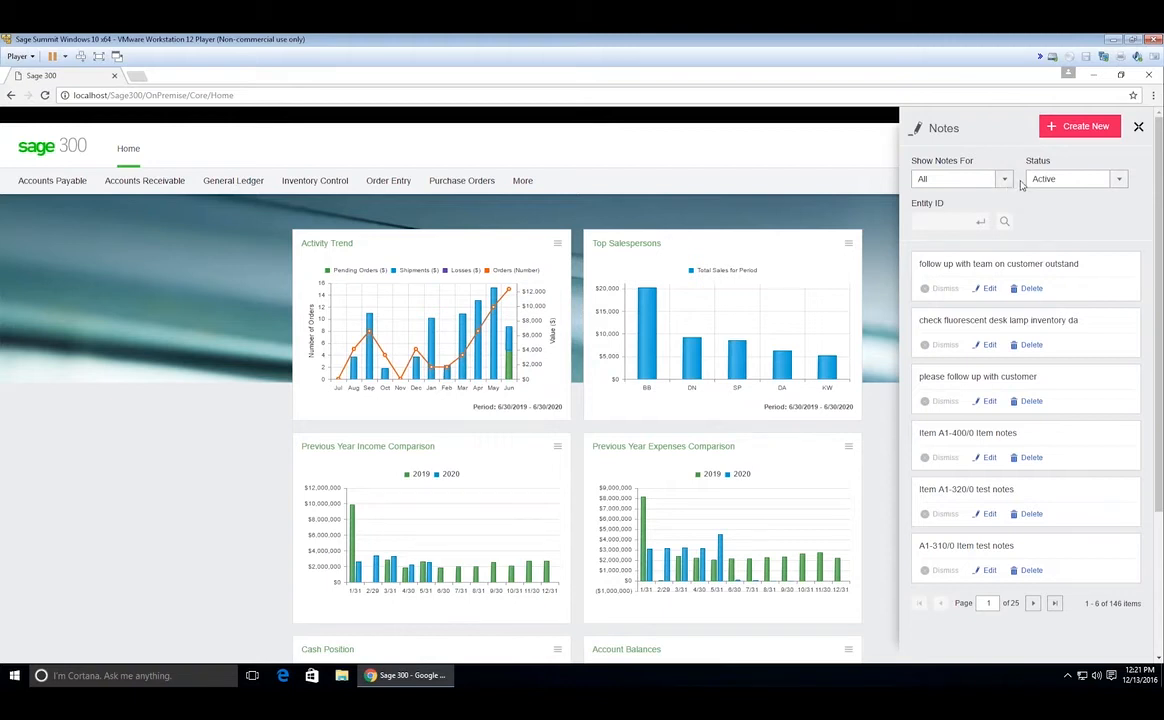
left_click(1003, 180)
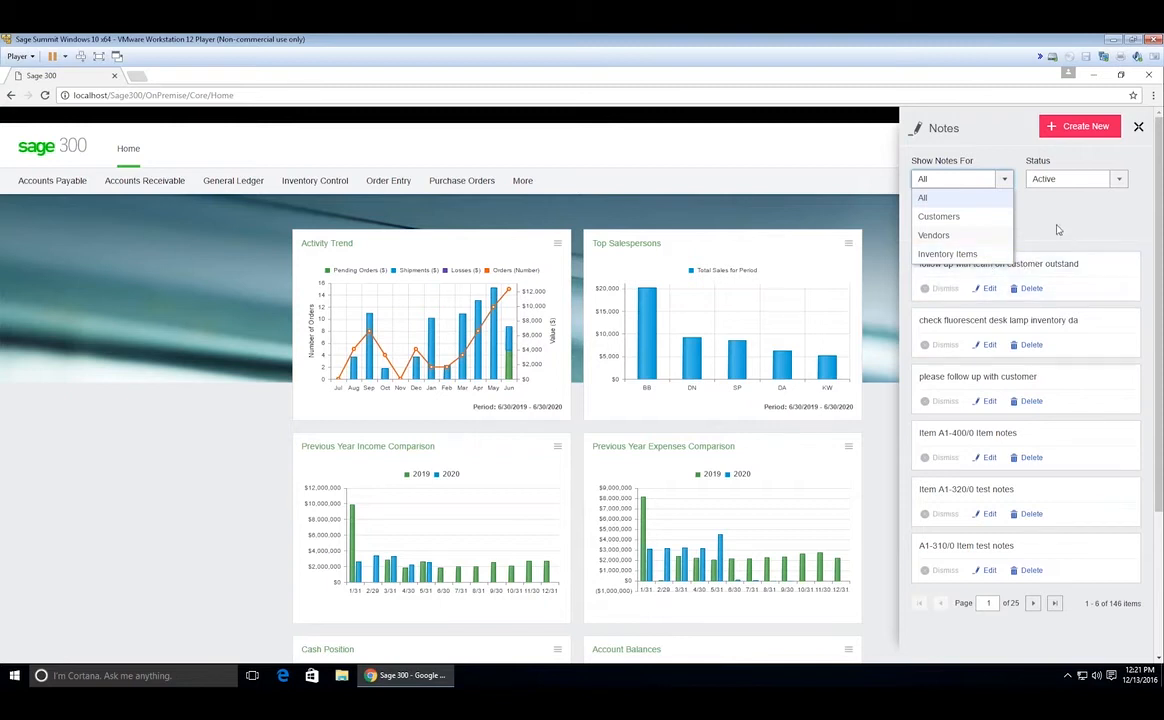
left_click(1103, 132)
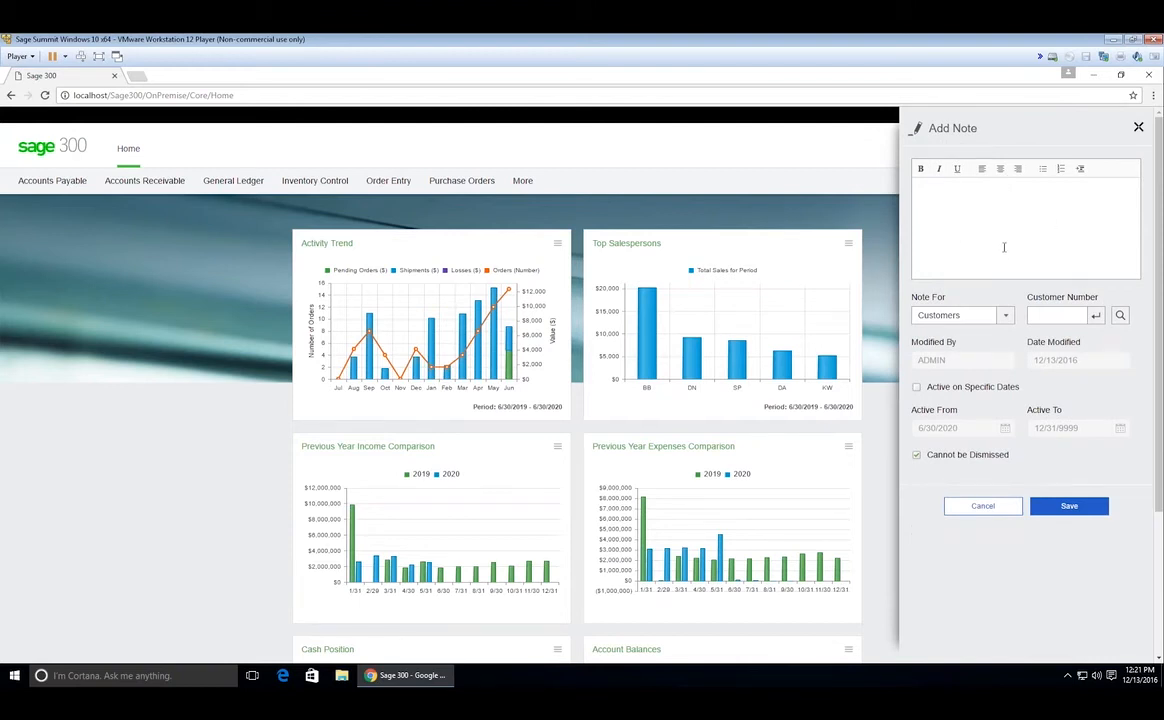
left_click(1003, 316)
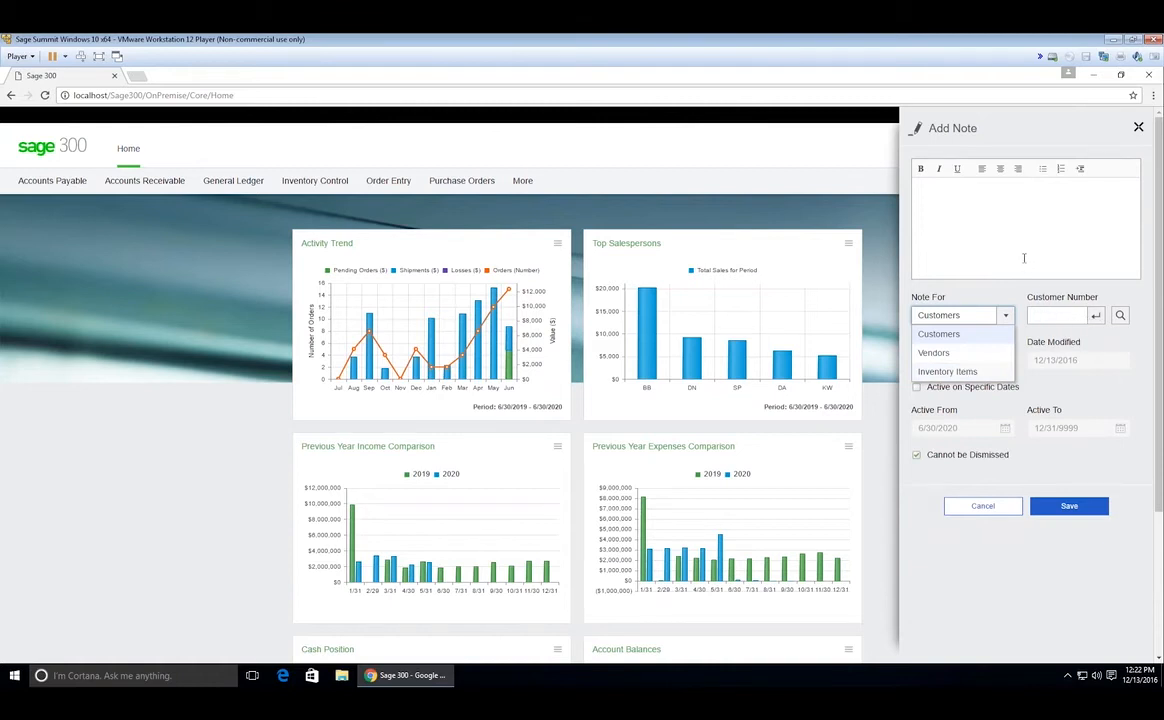
left_click(1137, 129)
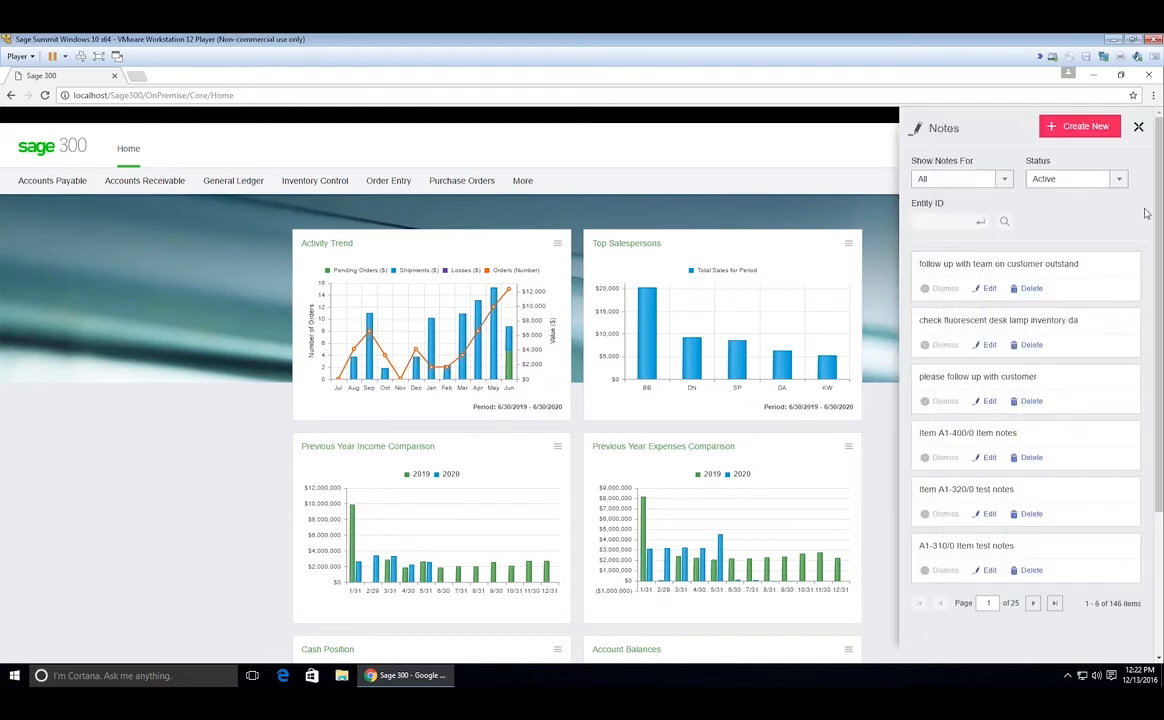
Check the Show Notes For and Status filter choices of the notes list, and close Notes
left_click(1002, 184)
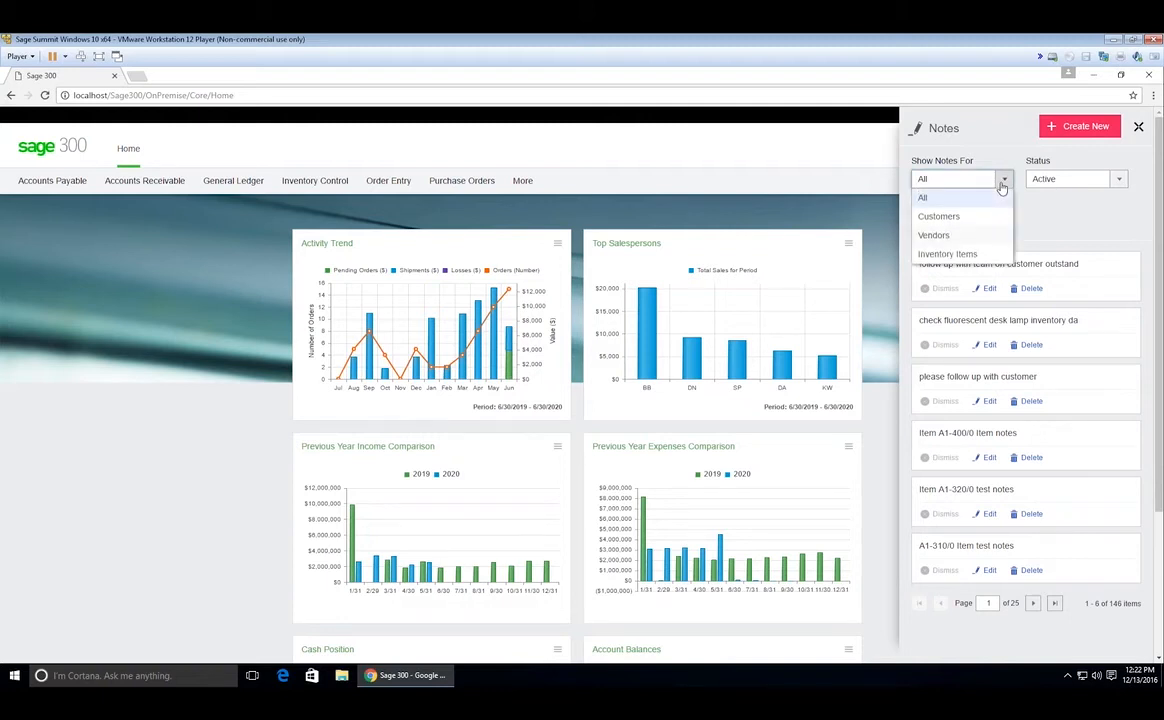
left_click(1044, 210)
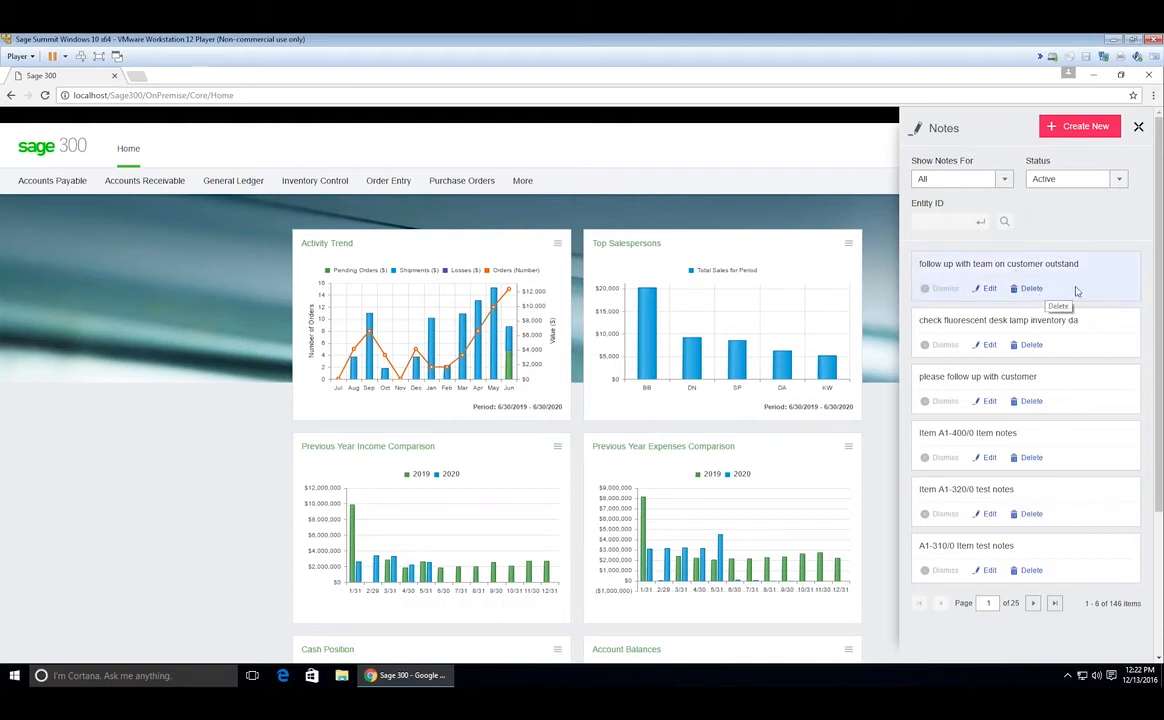
left_click(1121, 180)
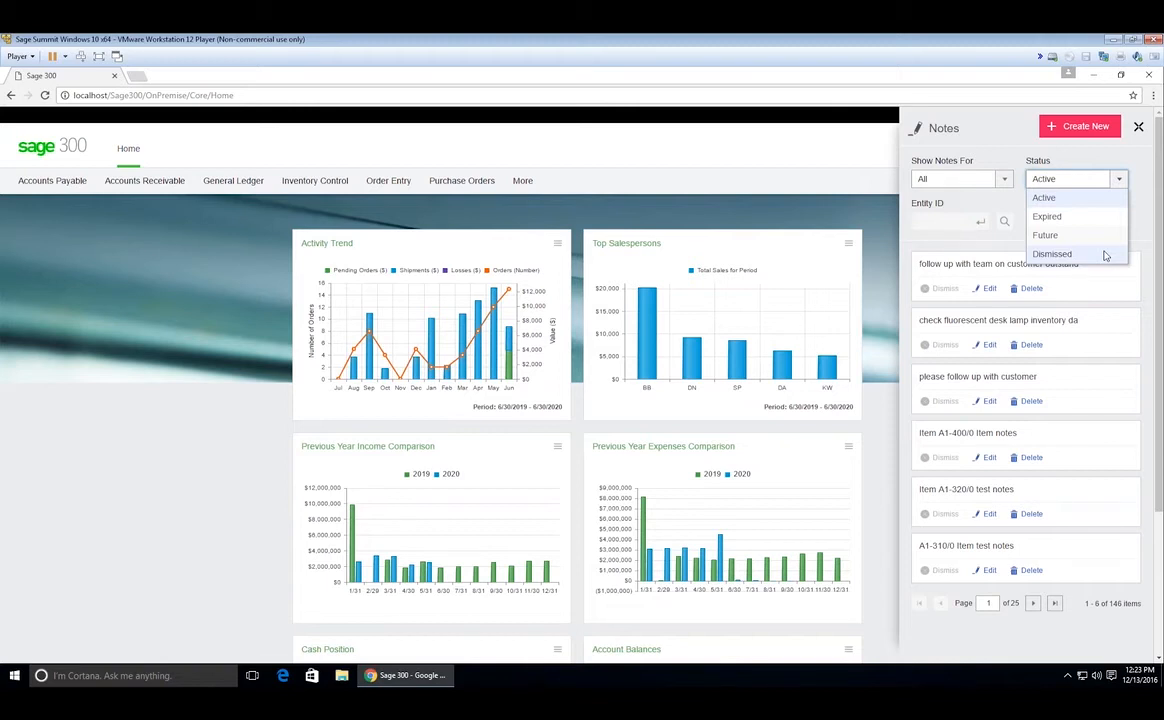
left_click(1138, 128)
left_click(1138, 128)
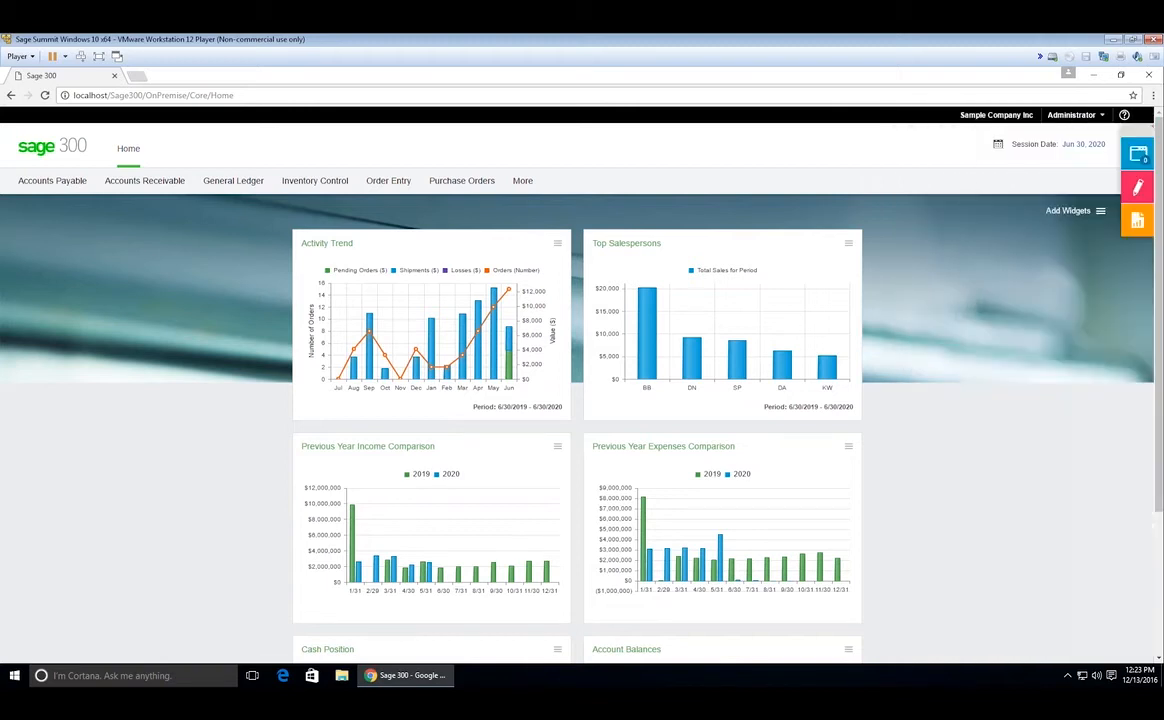
View the Reports shortcut list and its option to add a report link, and close it
left_click(1135, 222)
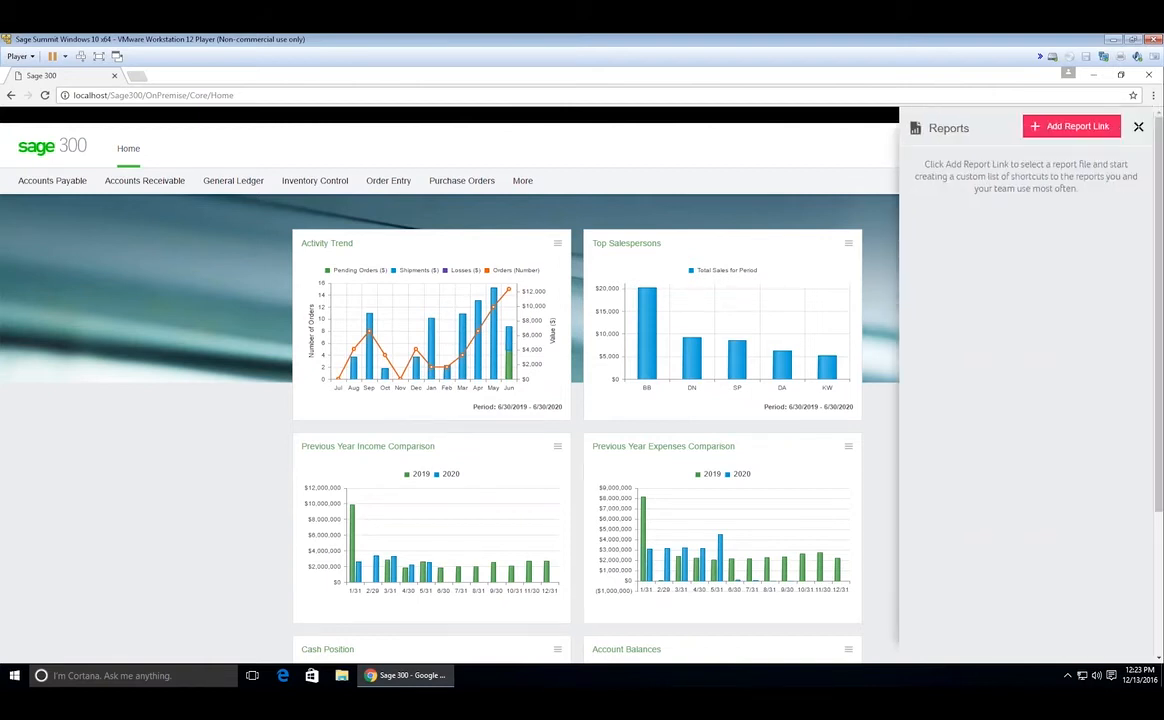
left_click(1093, 135)
left_click(1140, 126)
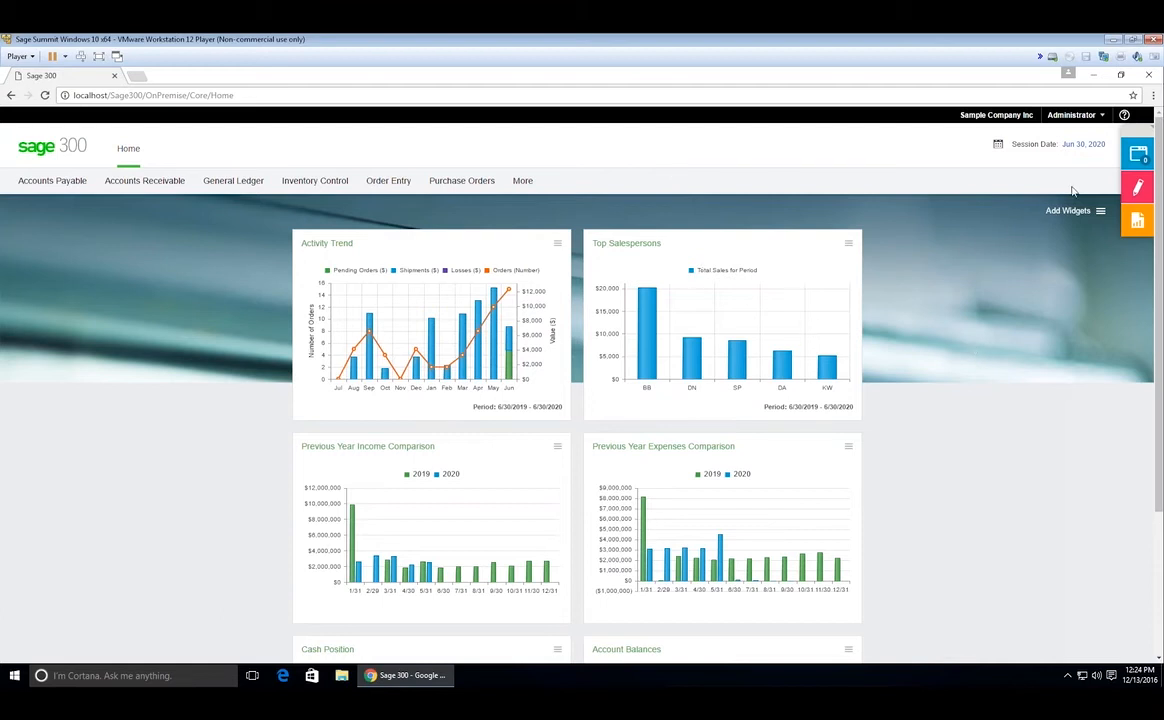
View the Administrator account options and the help articles and resources
left_click(1088, 116)
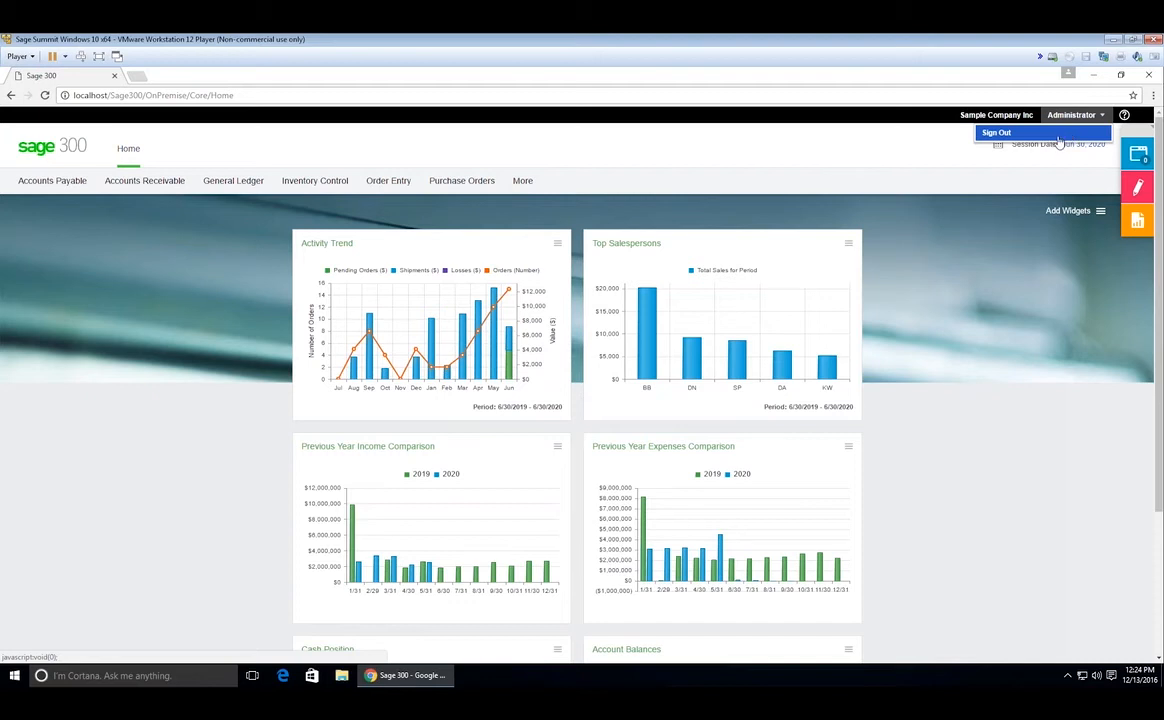
left_click(1125, 116)
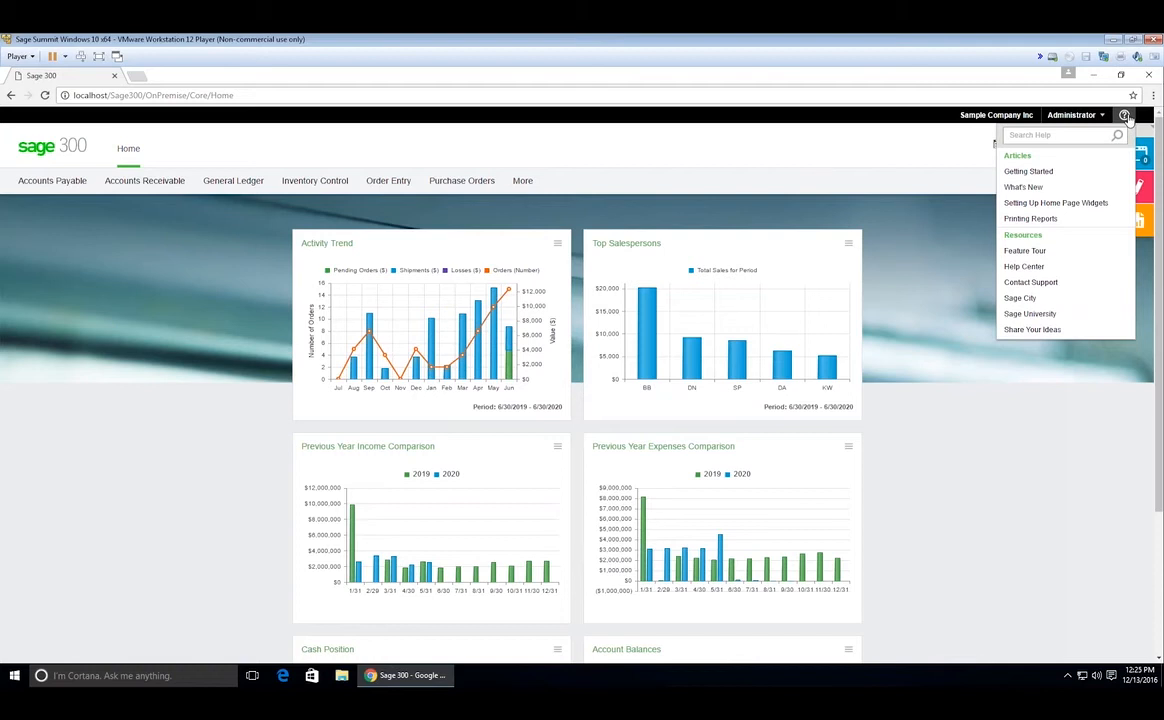
Close the help resources list and open Invoice Entry from the Accounts Payable transactions
left_click(1125, 116)
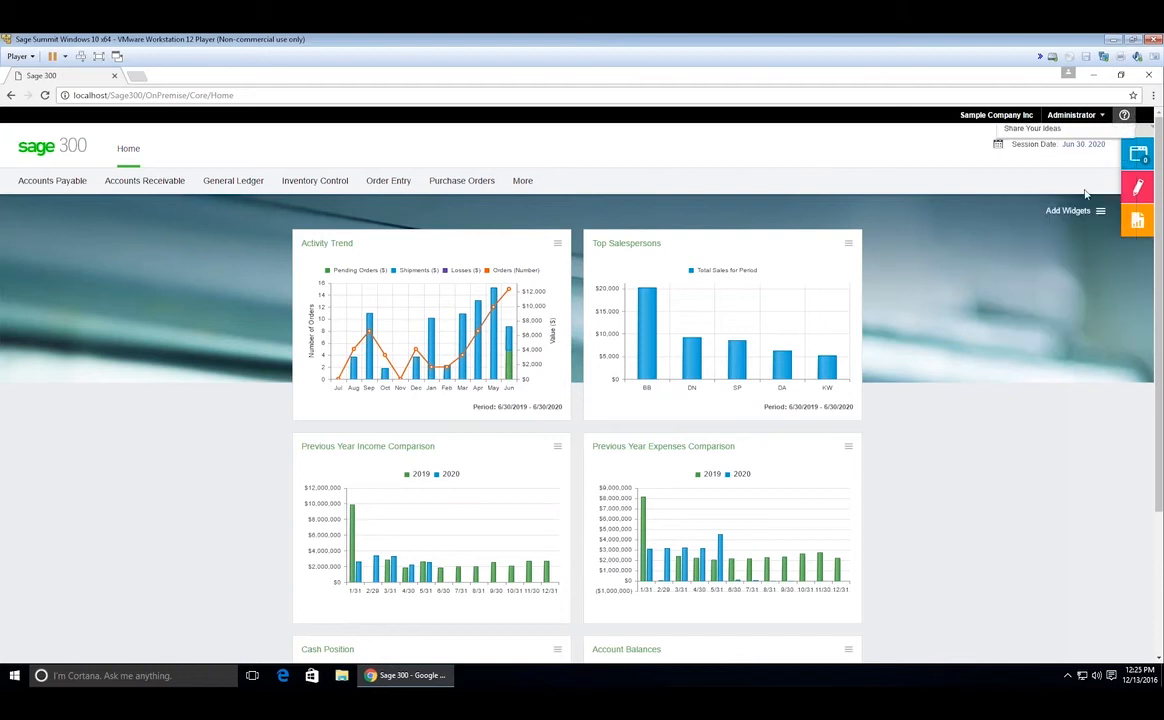
left_click(1125, 116)
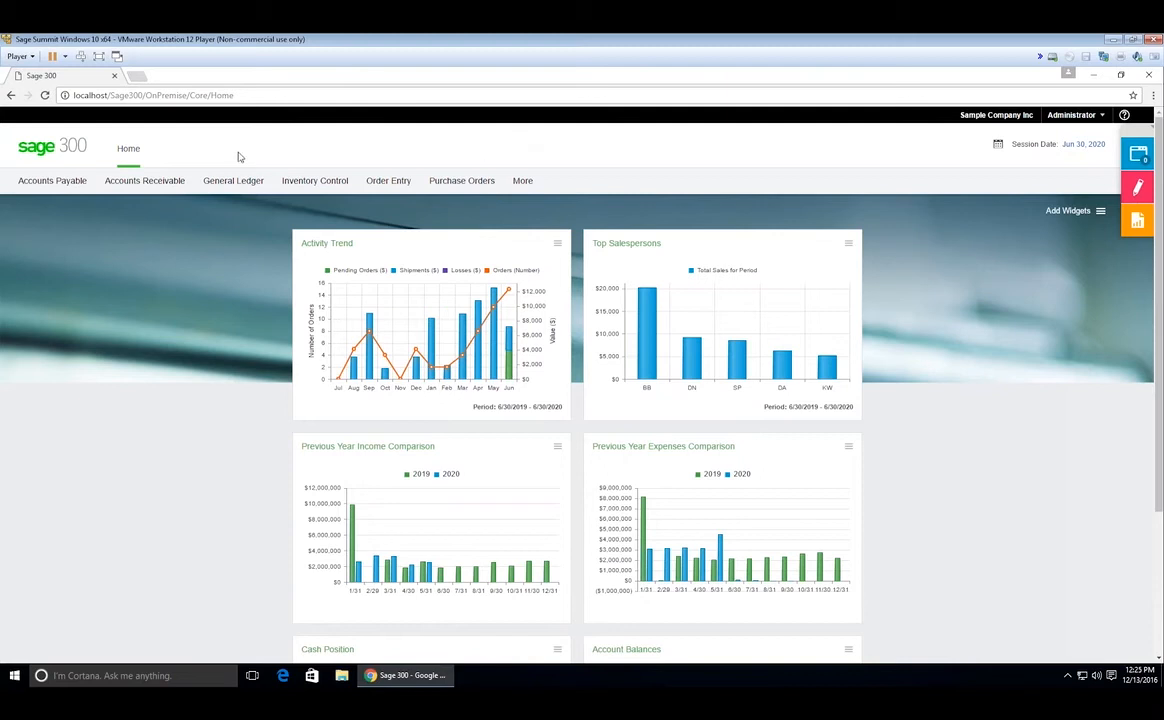
mouse_move(62, 184)
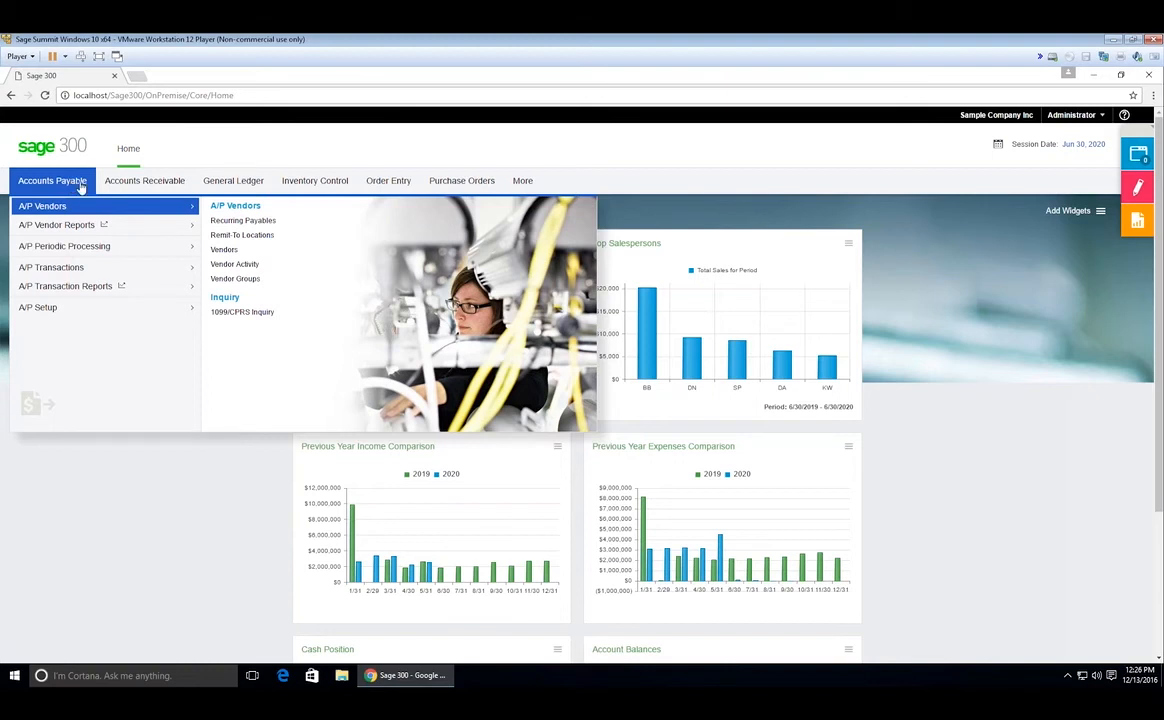
mouse_move(50, 268)
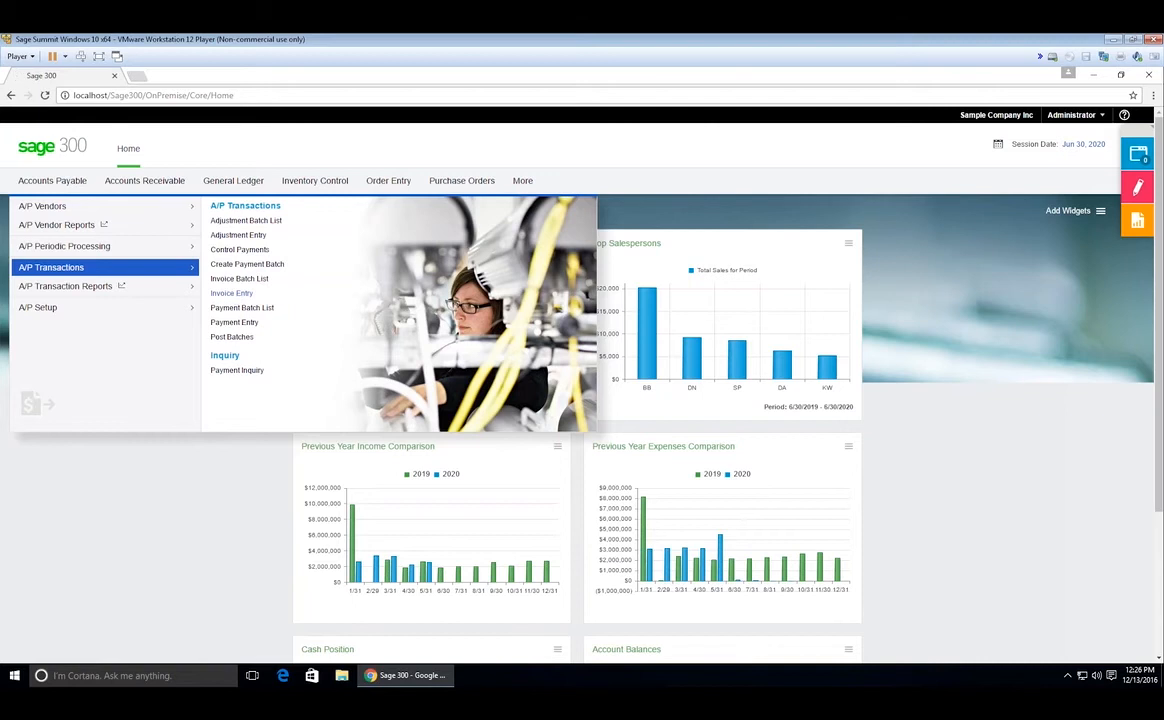
left_click(232, 293)
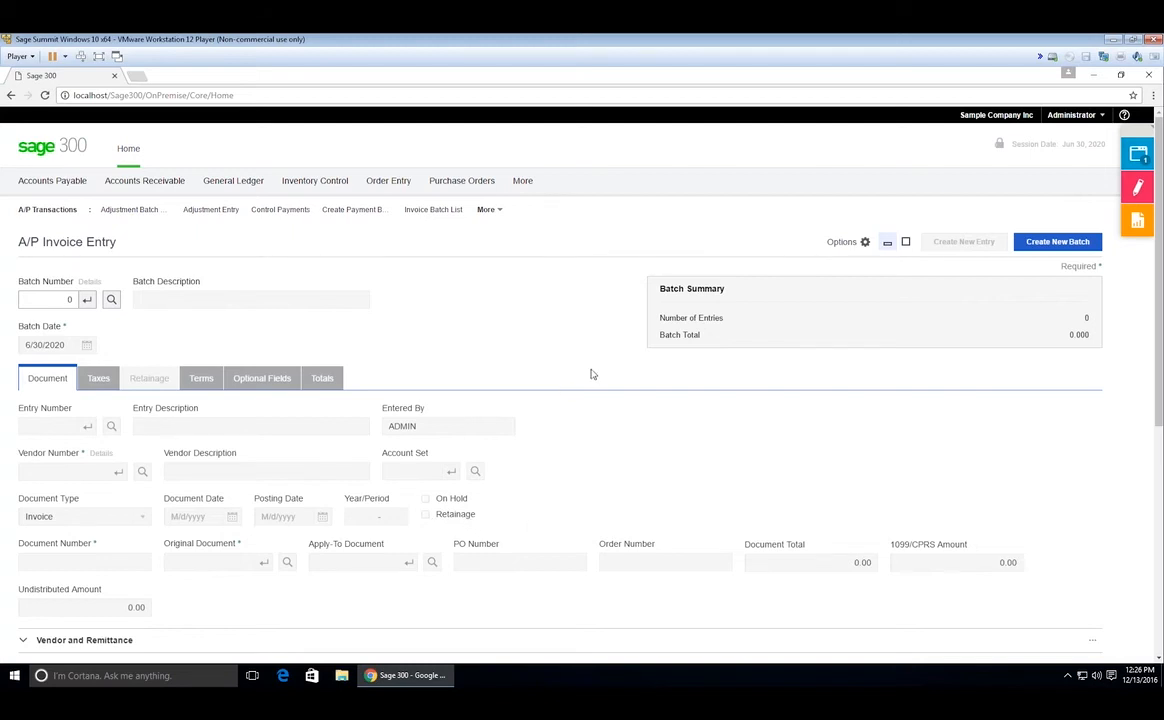
Examine the A/P Invoice Entry form down to its distribution grid, expand and collapse Vendor and Remittance, and check the related A/P Transactions links
scroll(591, 374, "down", 2)
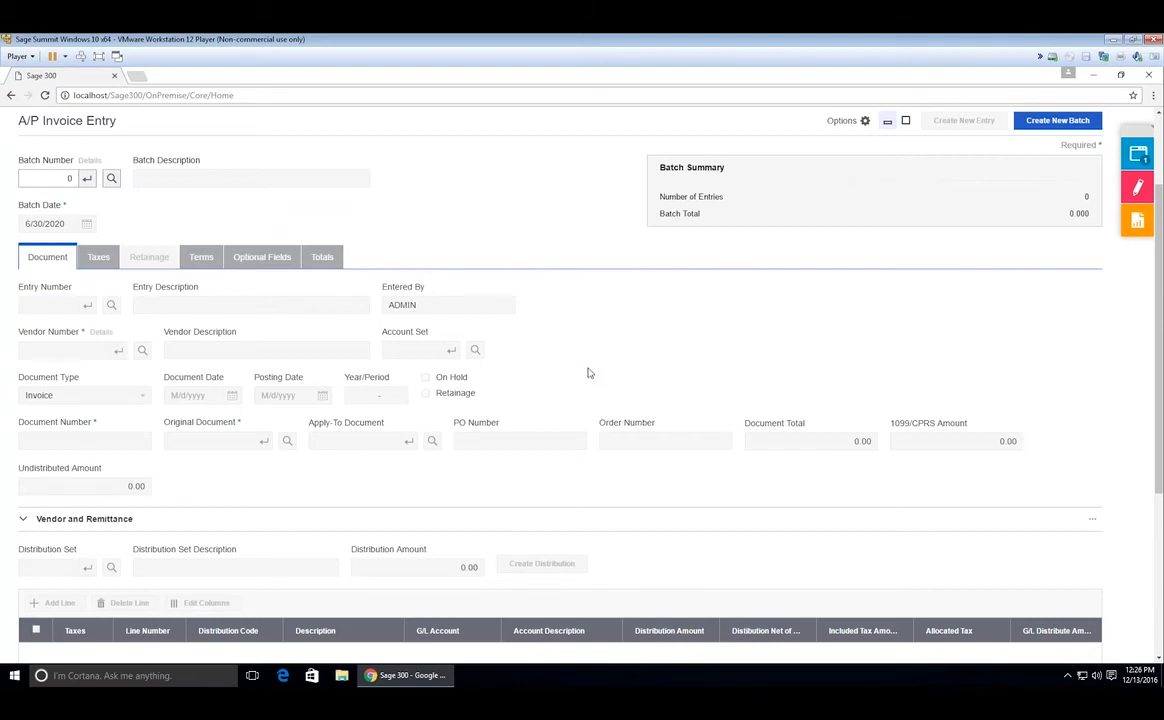
scroll(588, 373, "down", 1)
scroll(587, 373, "down", 1)
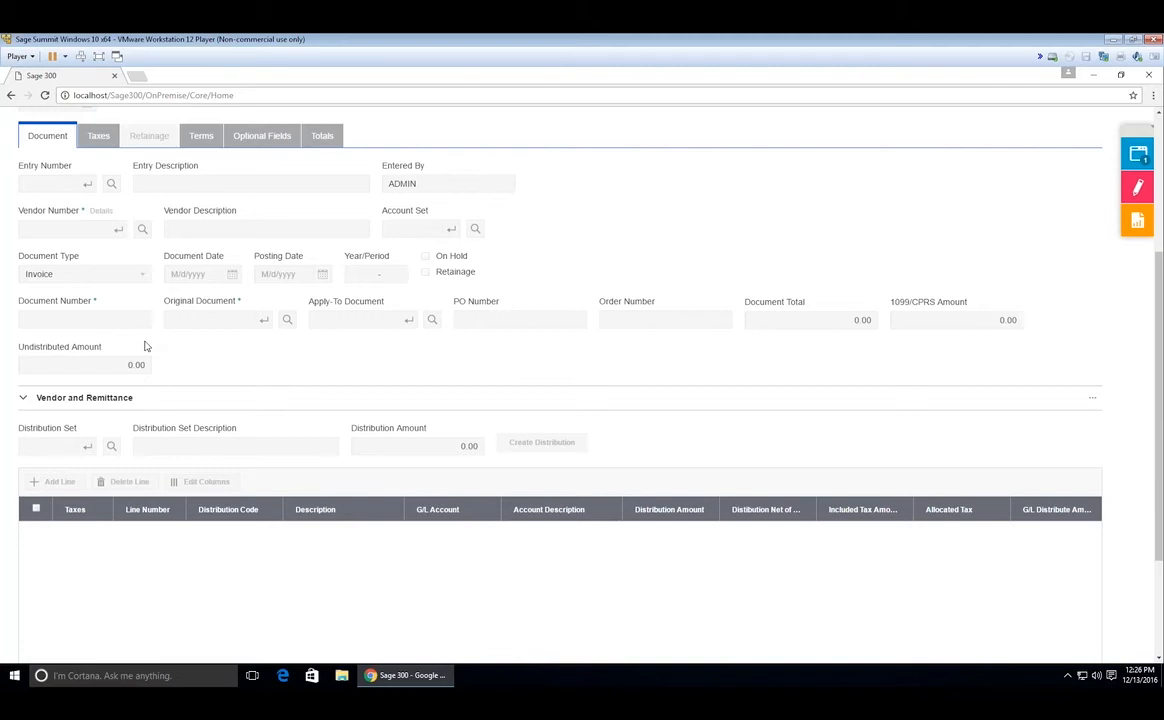
left_click(23, 400)
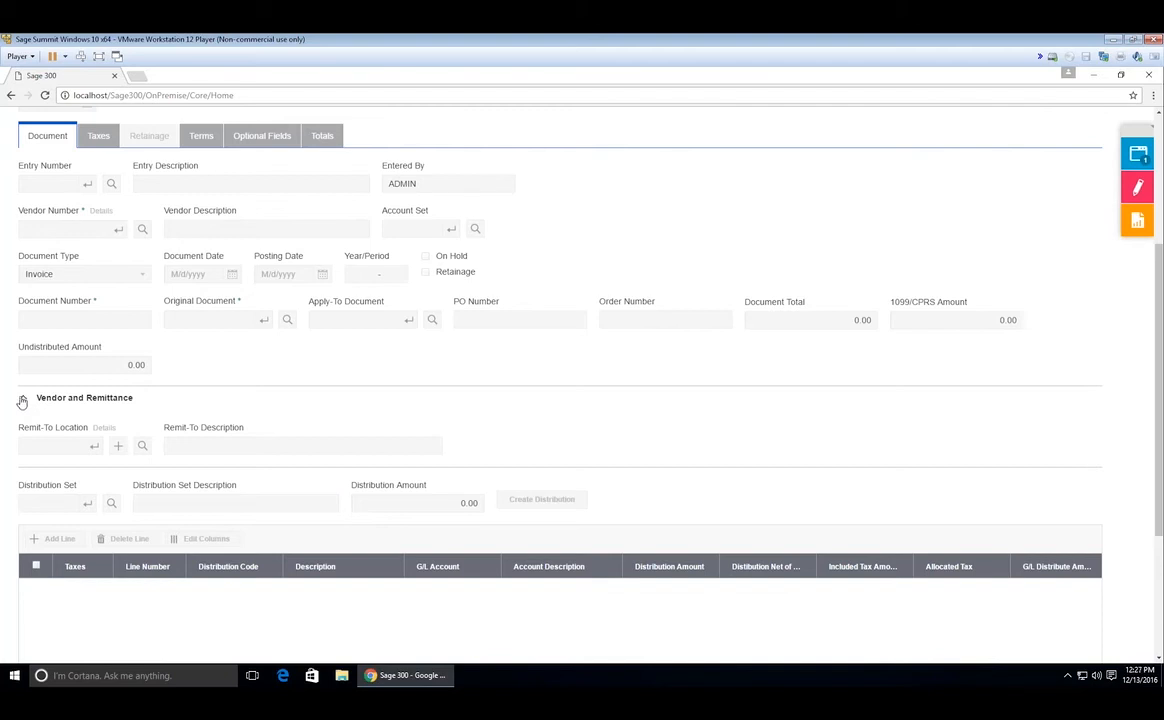
left_click(23, 399)
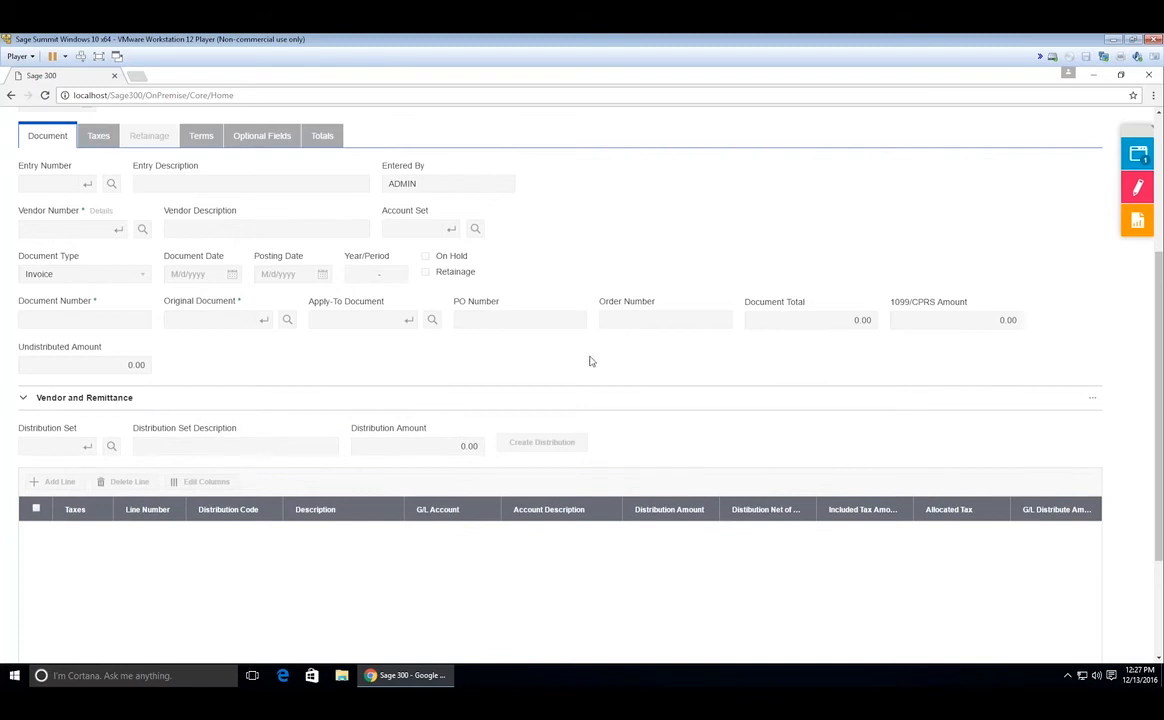
scroll(593, 366, "down", 3)
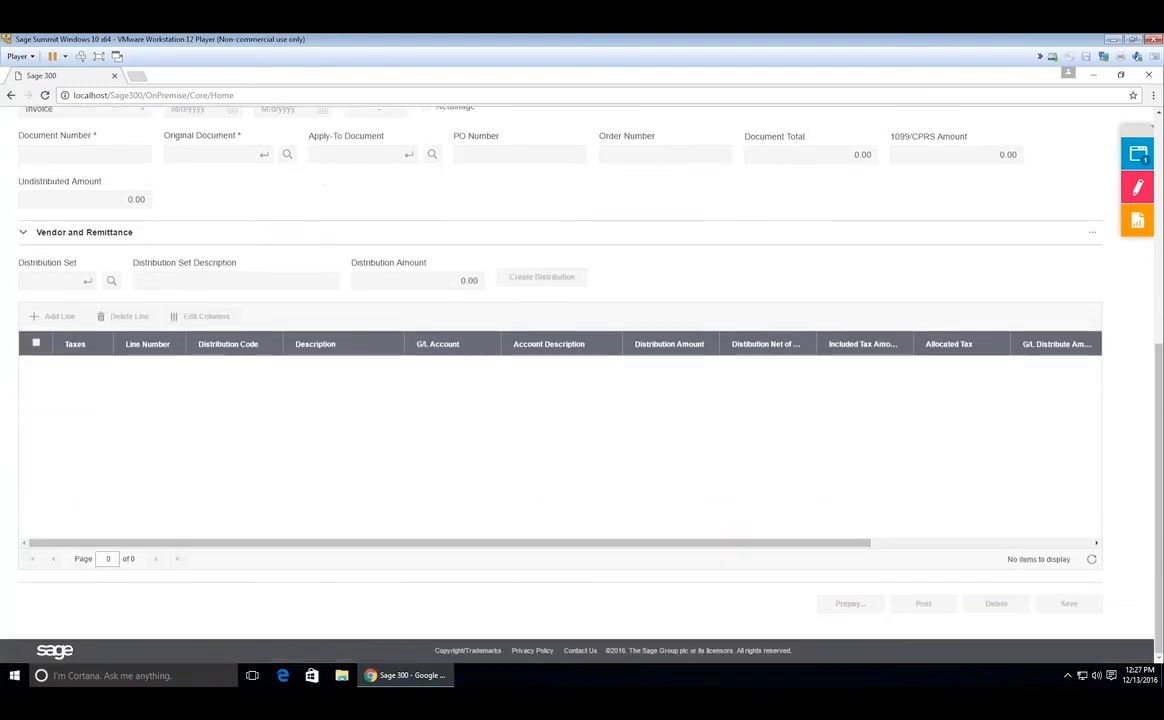
scroll(593, 374, "up", 5)
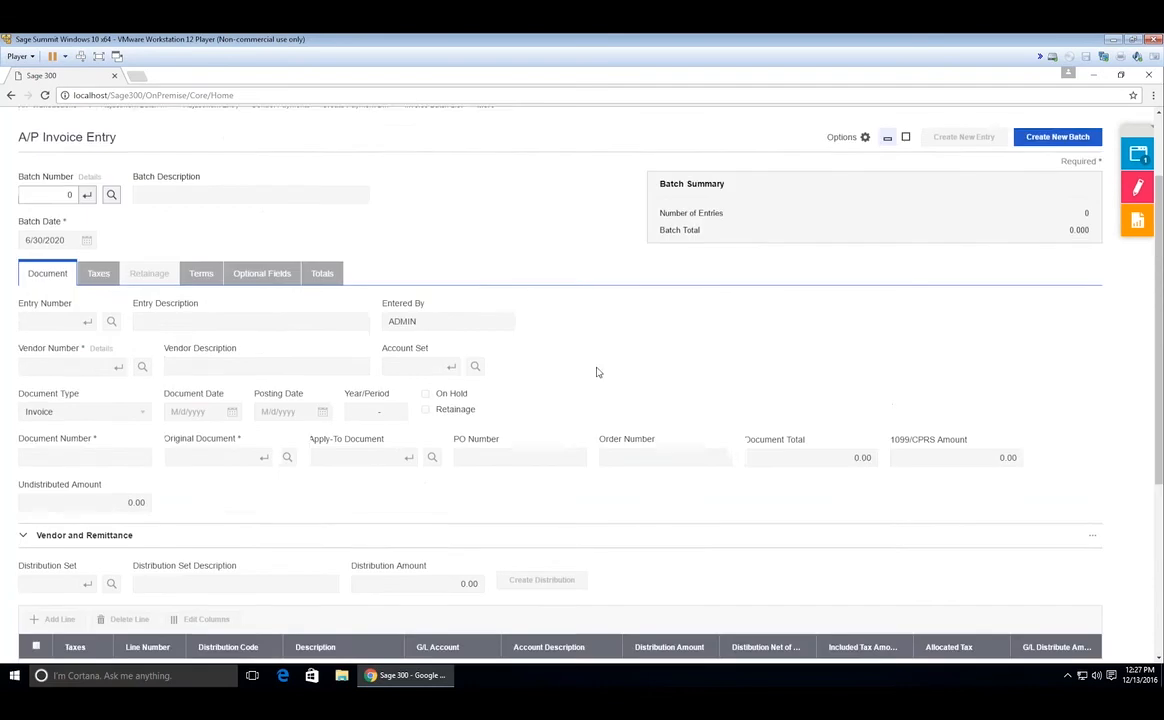
scroll(601, 374, "up", 1)
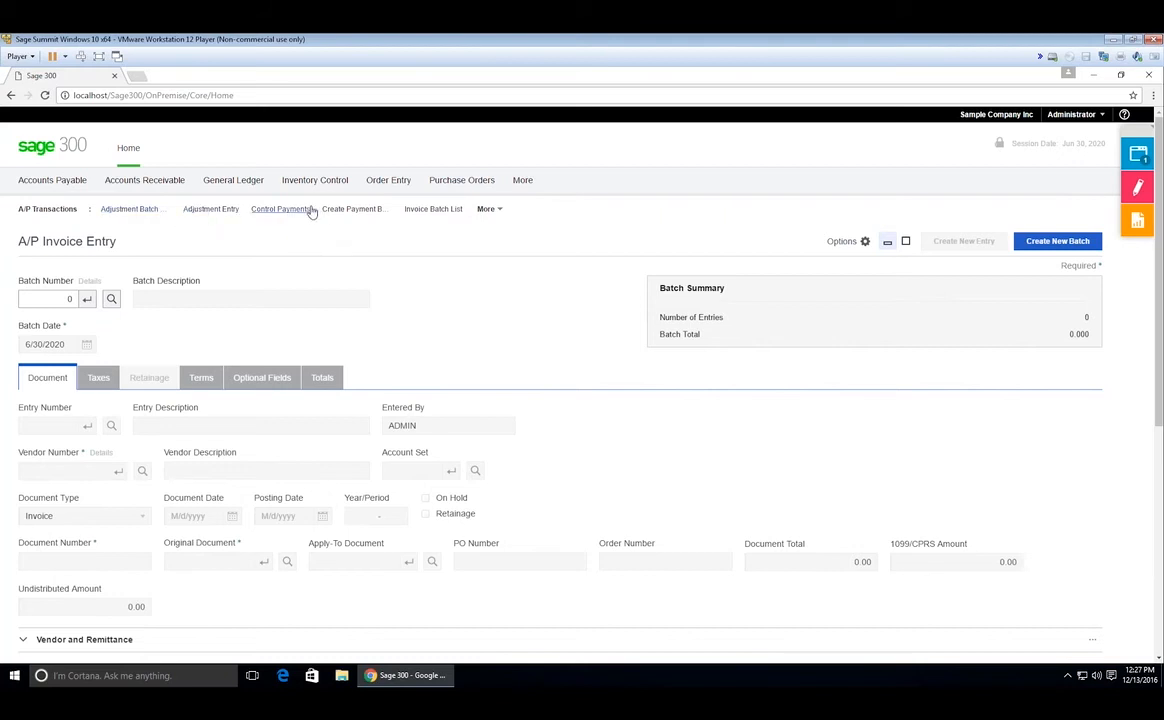
left_click(490, 209)
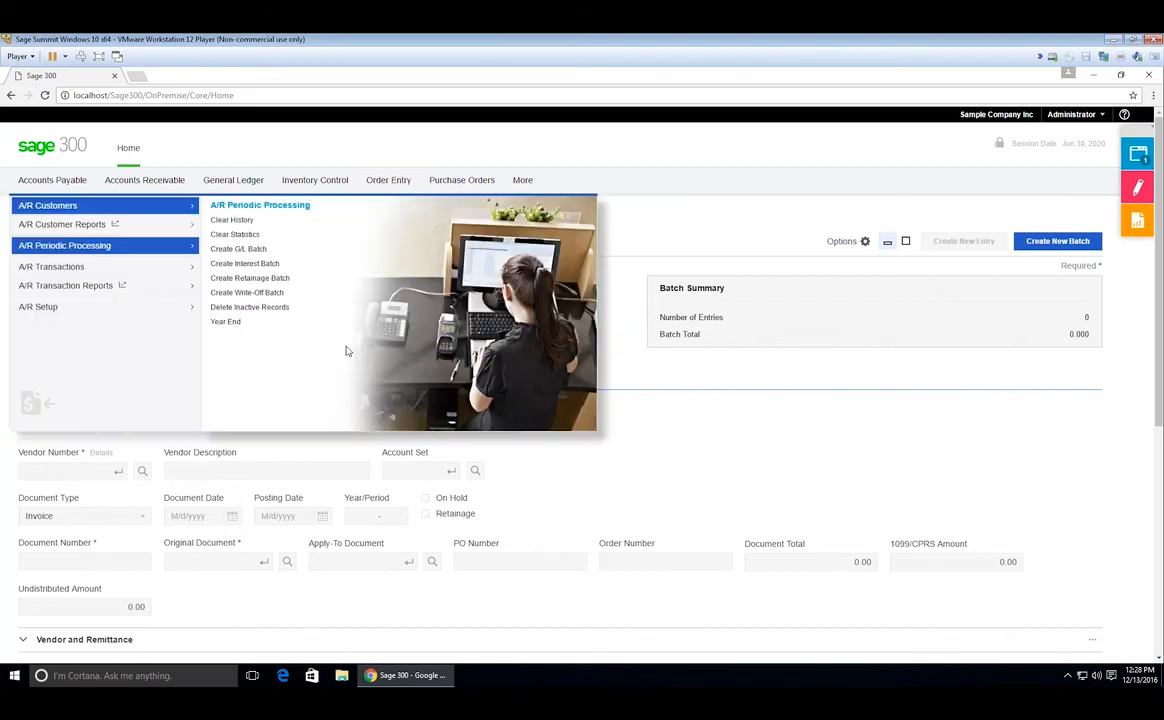
Open the Customize options for A/P Invoice Entry and check the editable text of the Batch Number label without changing it
left_click(841, 241)
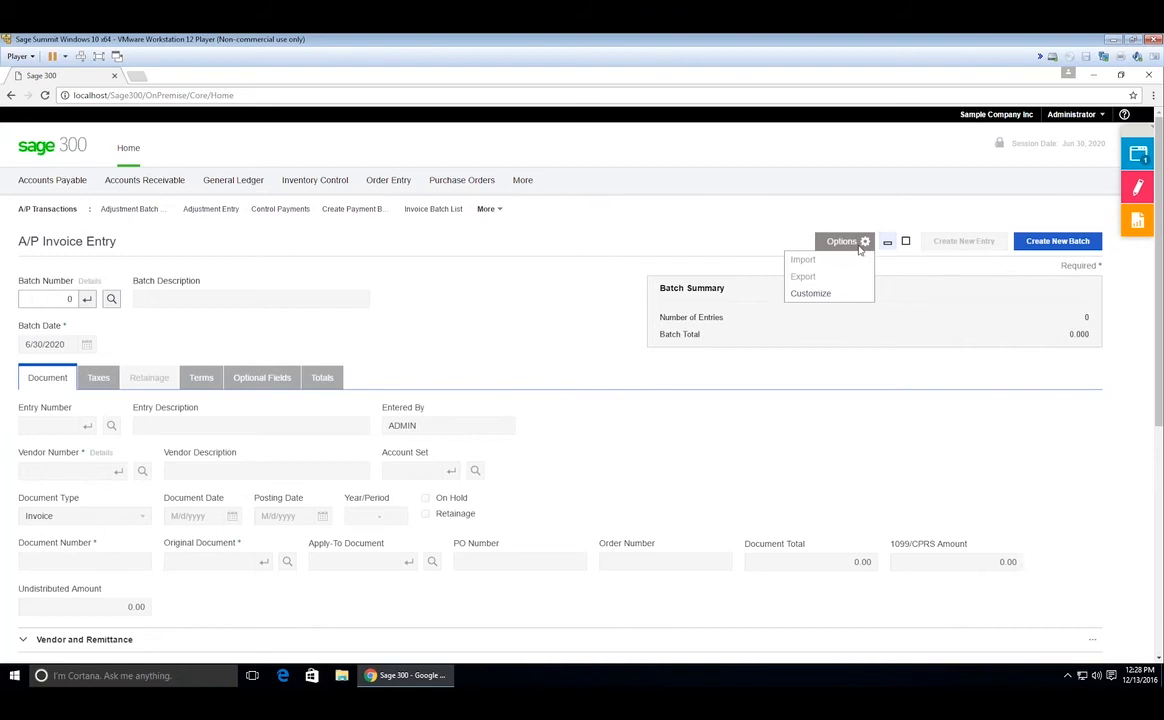
left_click(828, 298)
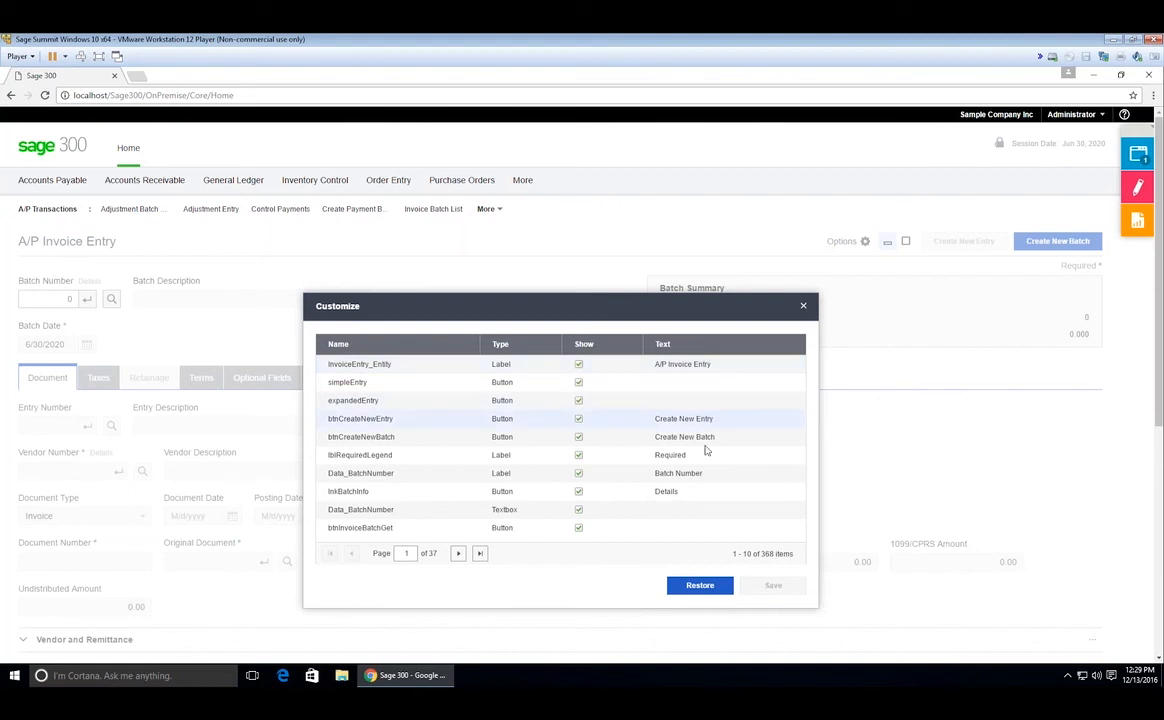
left_click(708, 476)
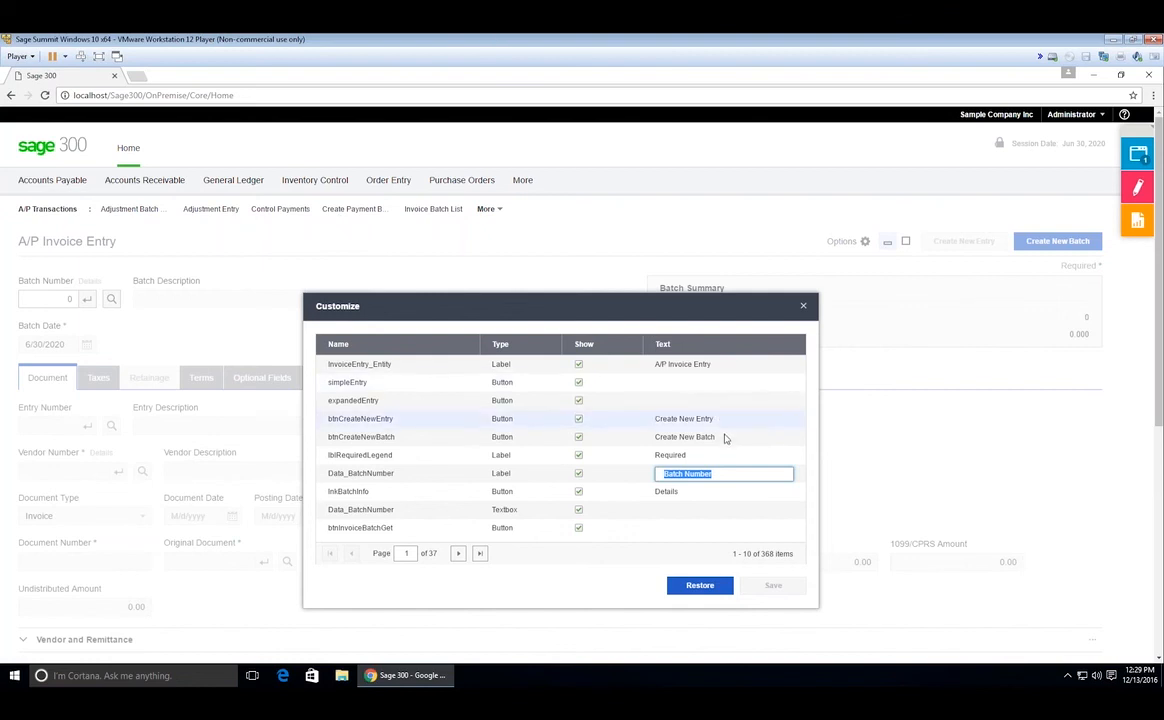
key("Return")
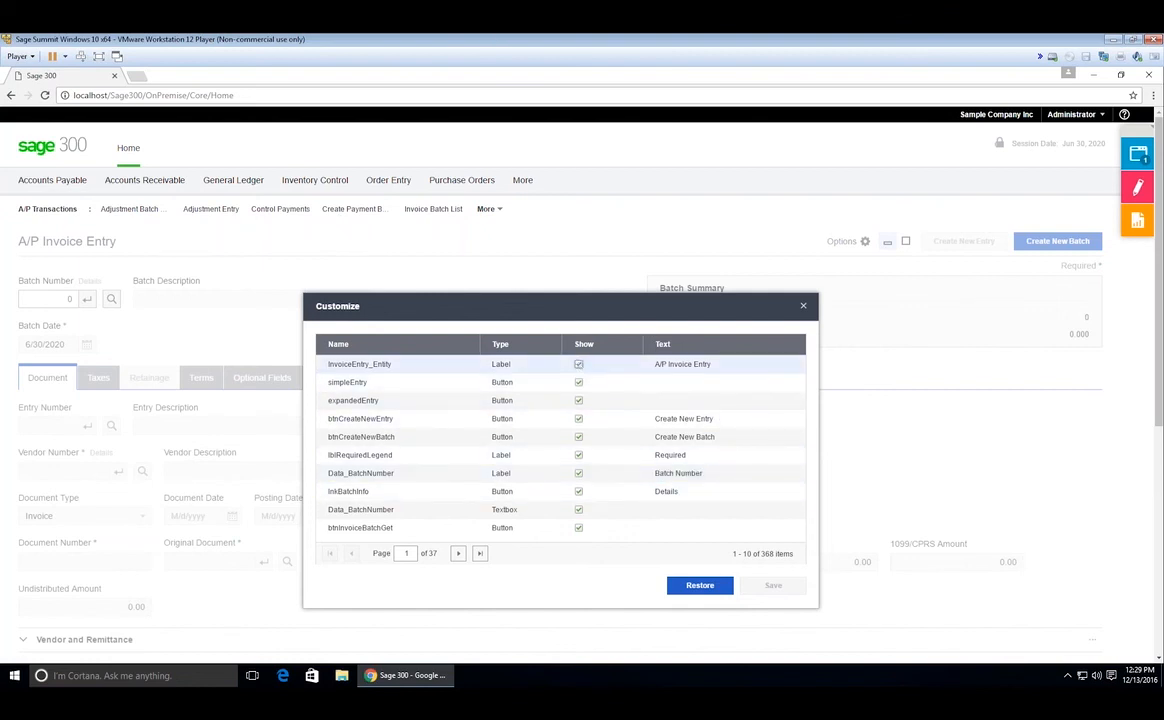
Try the Show setting of the InvoiceEntry_Entity label, browse the customizable controls through page 5, and close Customize without saving
left_click(578, 364)
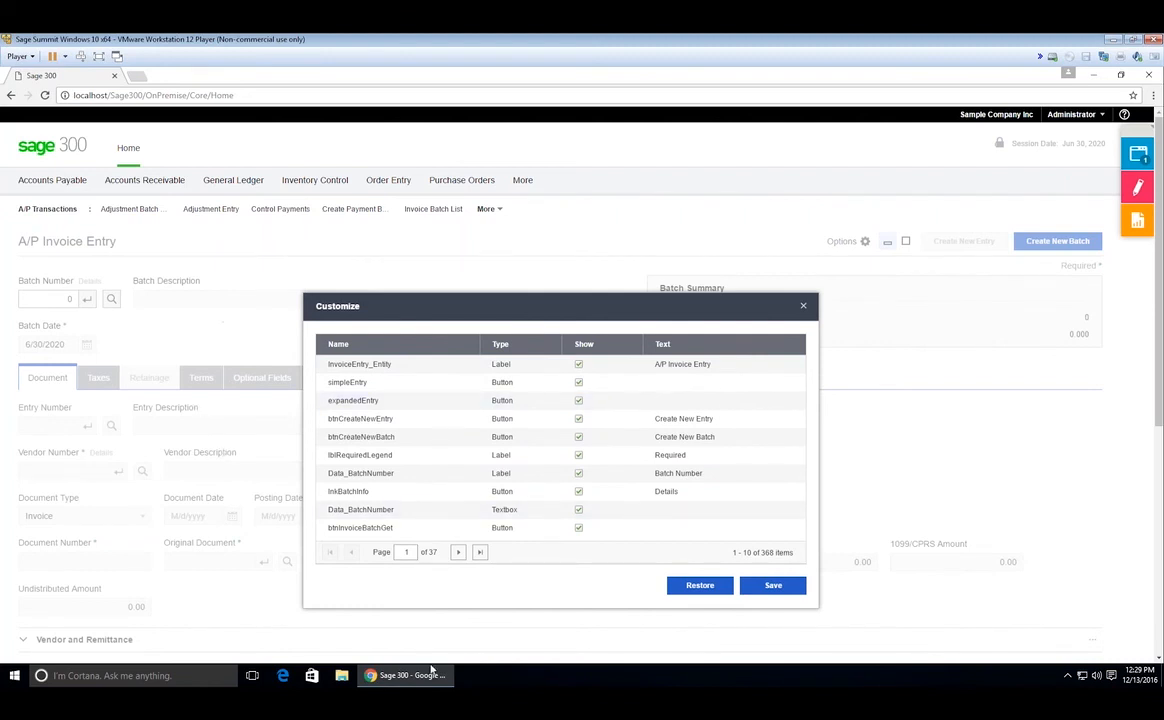
left_click(458, 553)
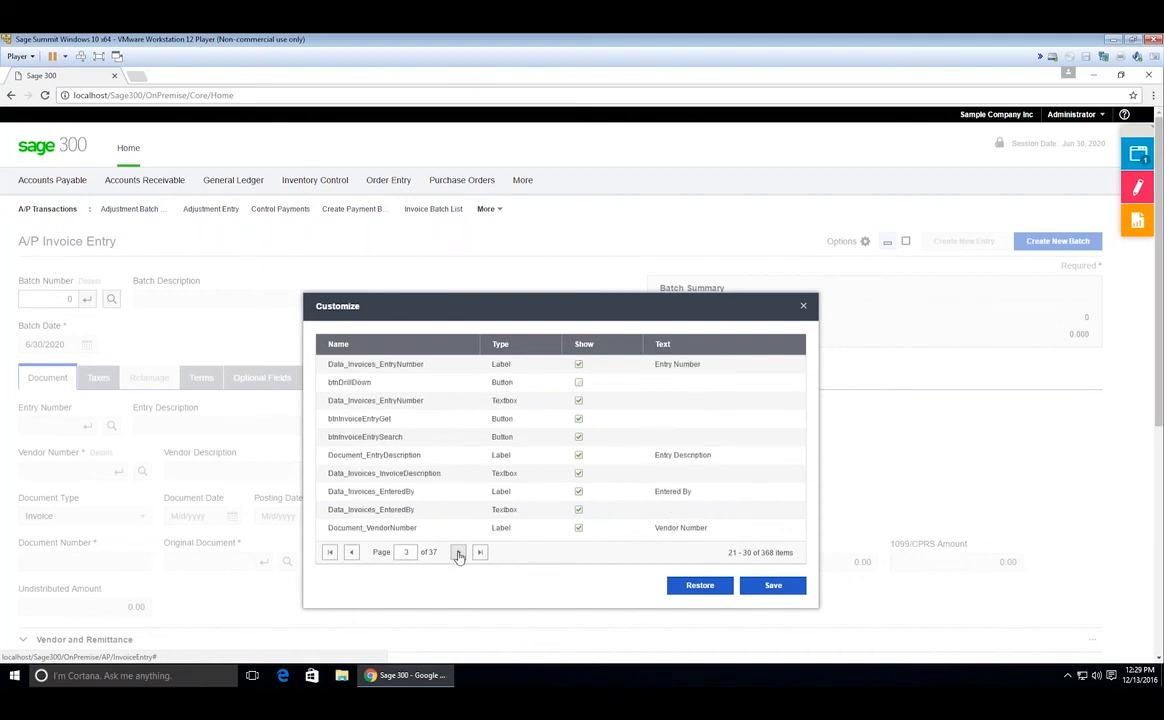
left_click(458, 553)
left_click(458, 553)
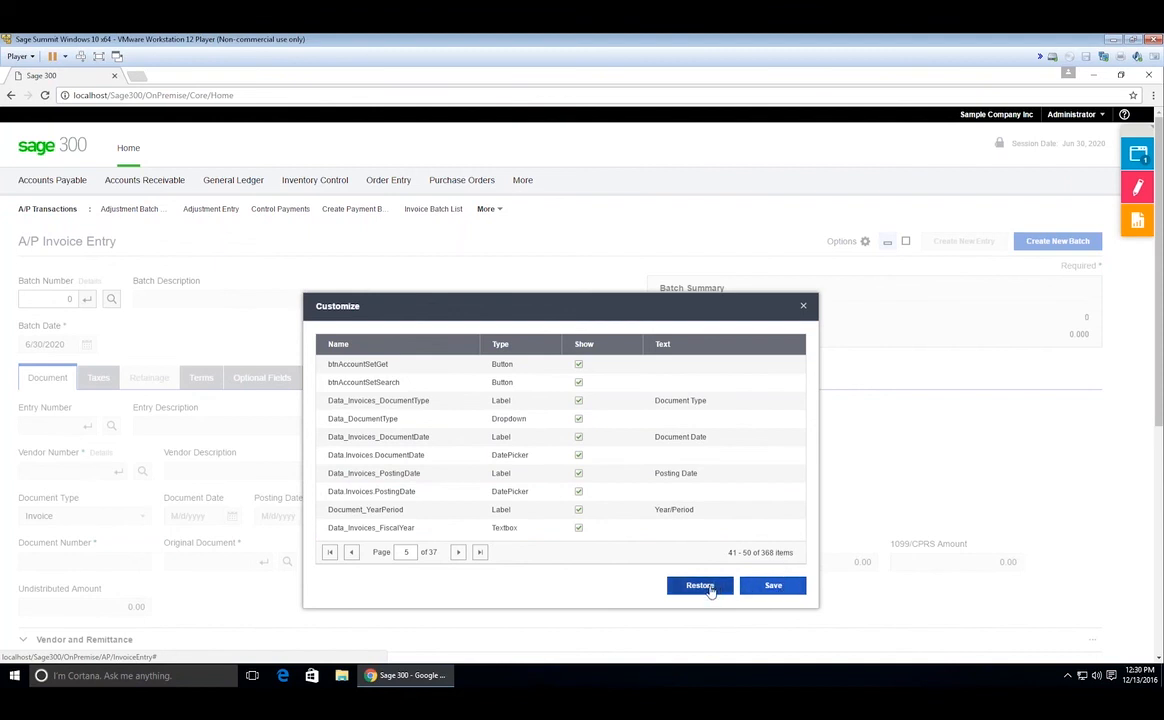
left_click(803, 308)
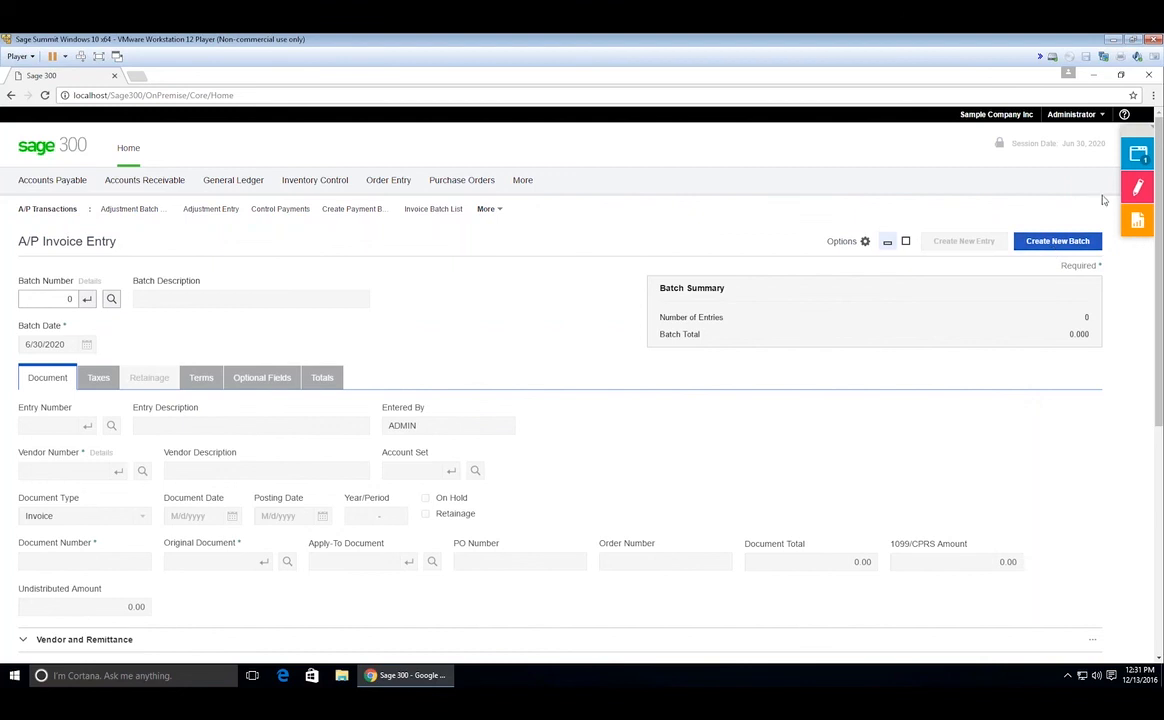
View the Notes list from the invoice screen, close it, and show the list of open windows
left_click(1139, 189)
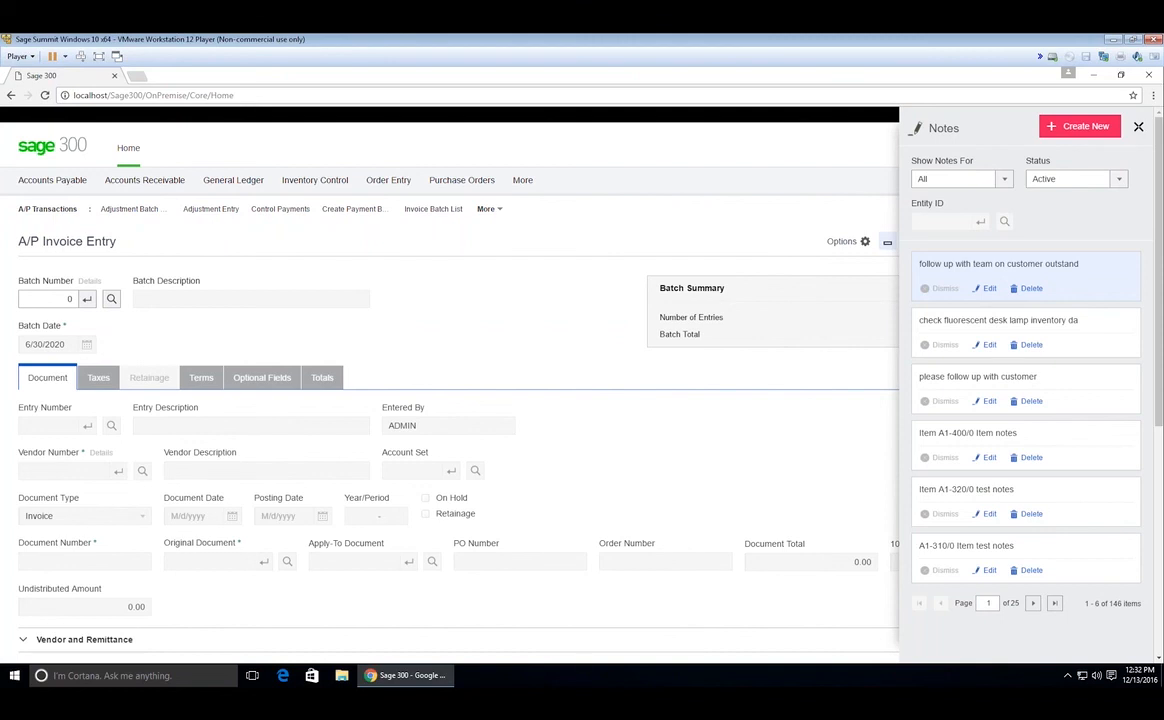
left_click(1138, 126)
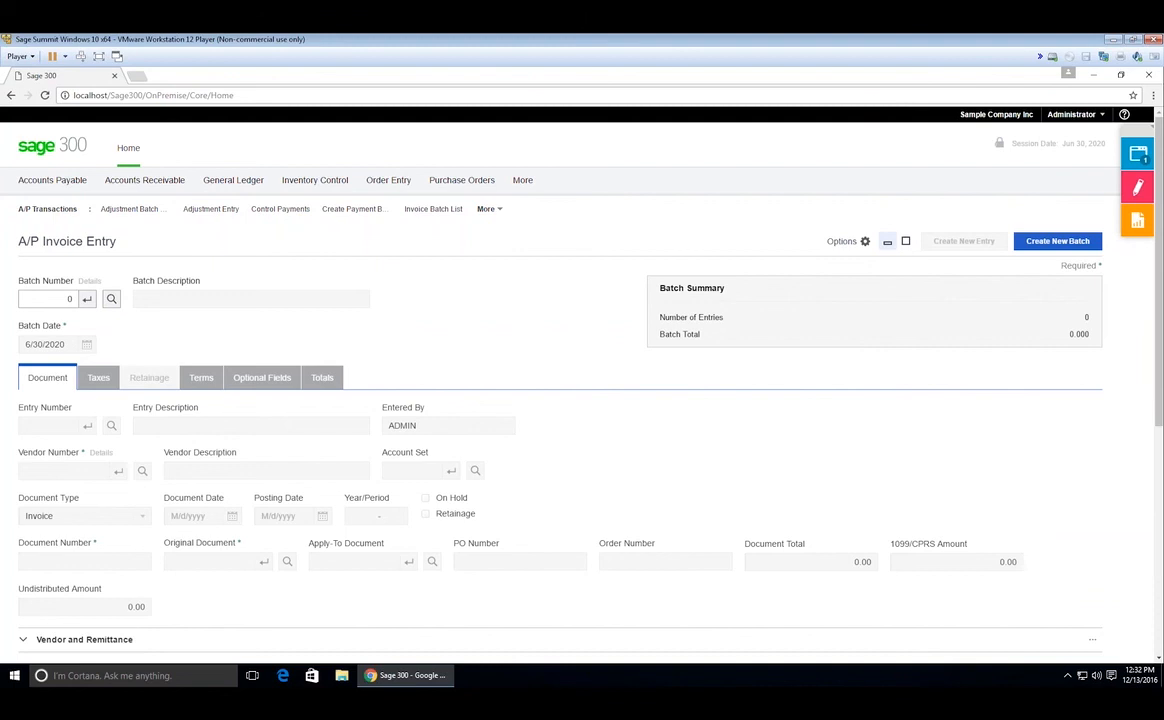
mouse_move(1138, 150)
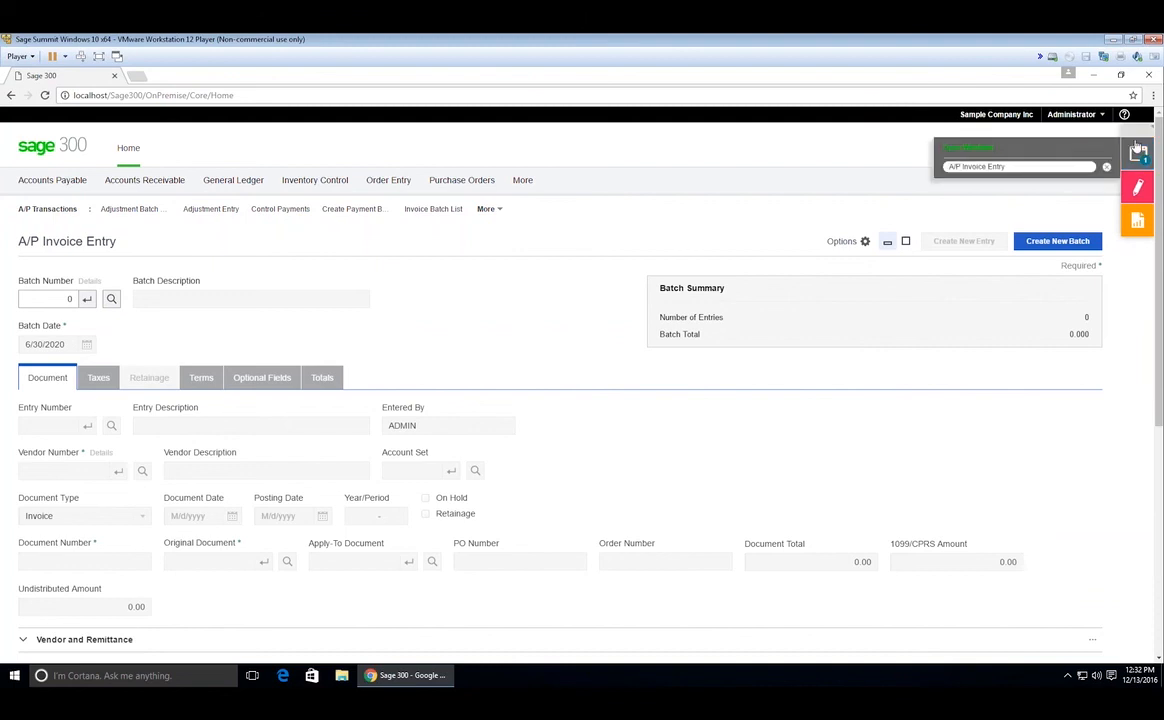